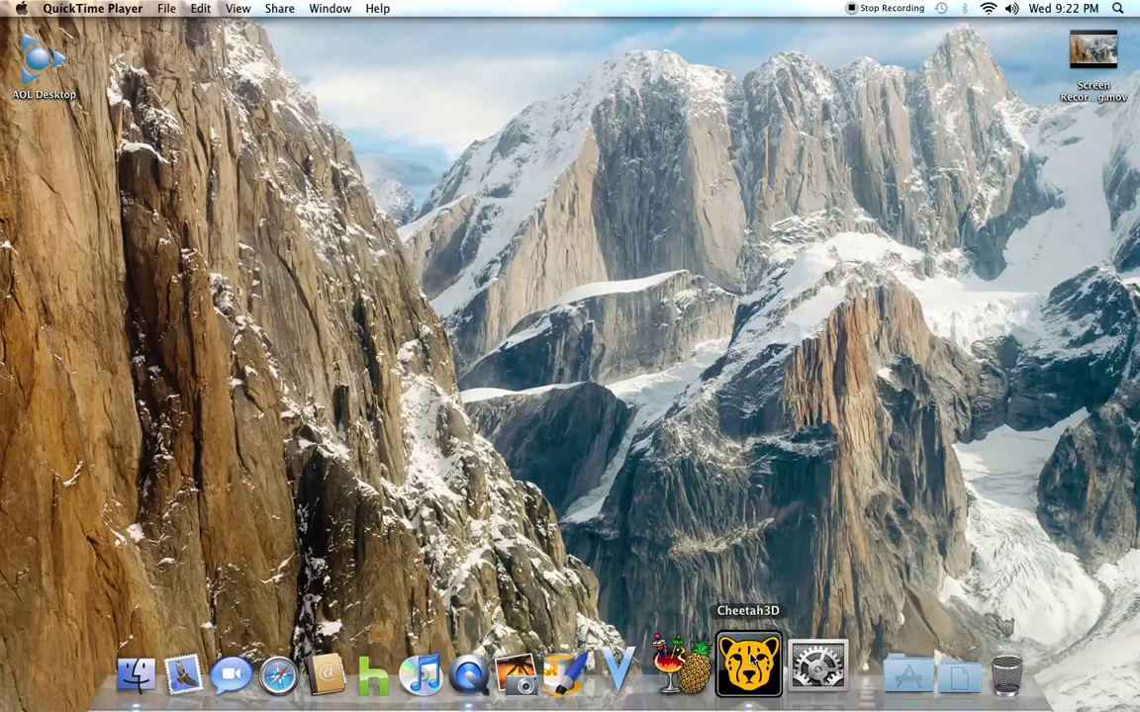
Launch Cheetah3D and show the Render Manager.
{"action": "left_click", "coordinate": [749, 676]}
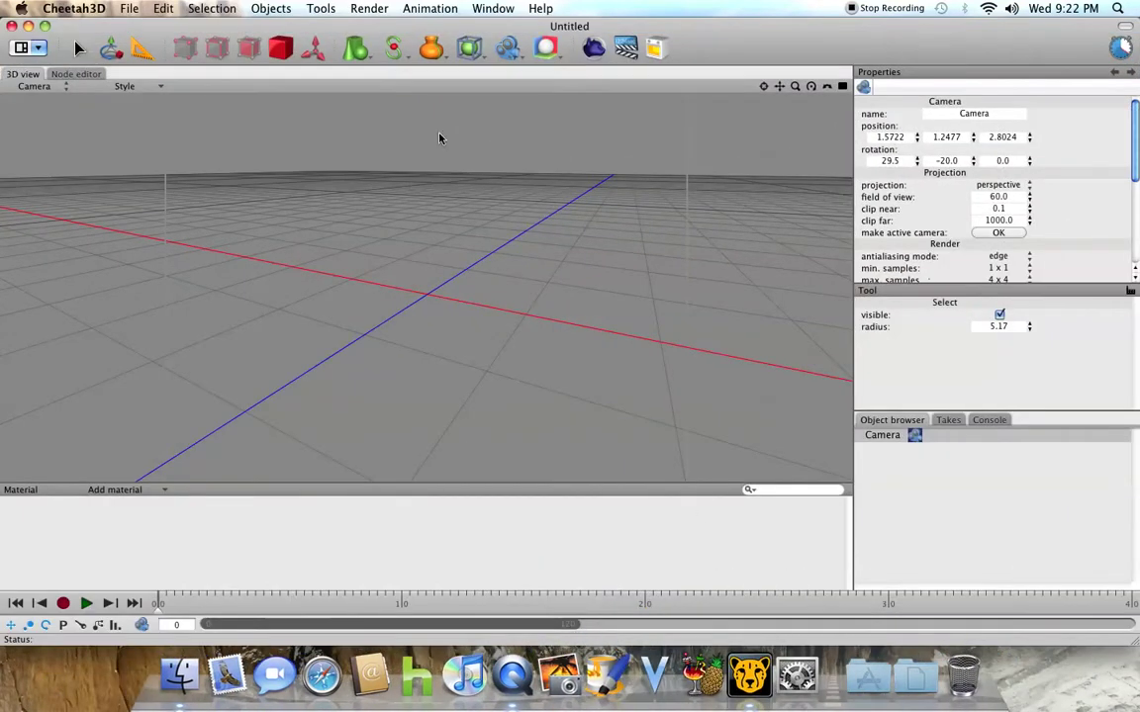
{"action": "left_click", "coordinate": [369, 8]}
{"action": "left_click", "coordinate": [440, 81]}
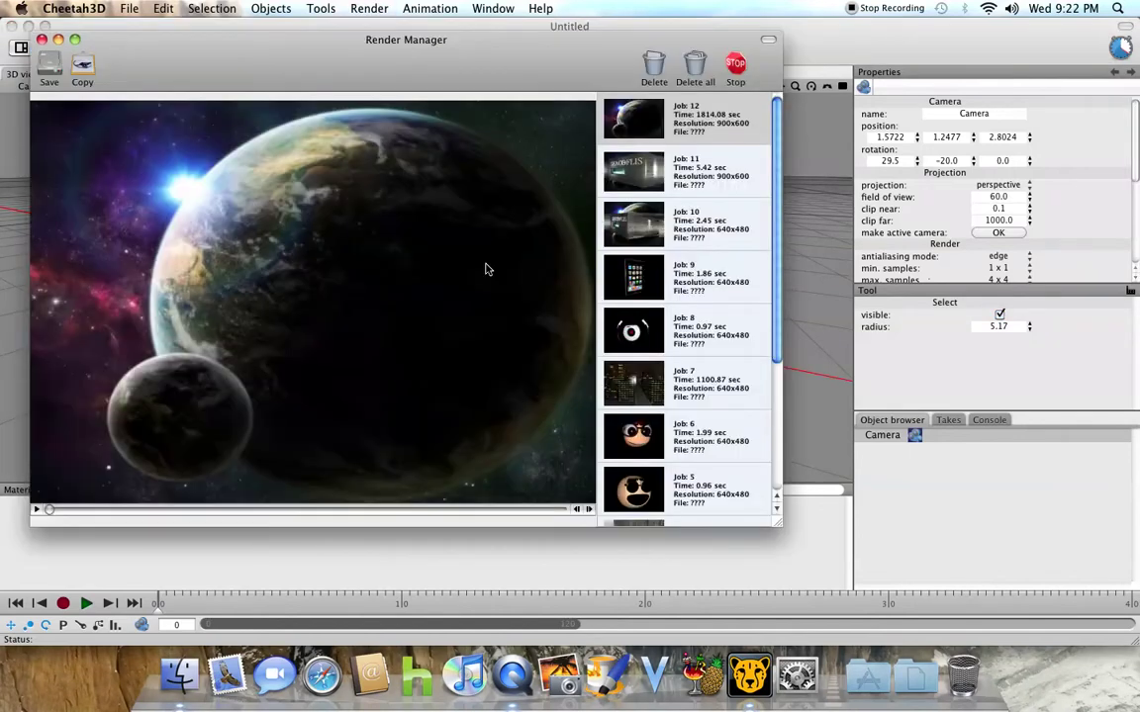
Browse the past mug, eyeball and iPod render jobs, then close the Render Manager.
{"action": "scroll", "coordinate": [690, 394], "scroll_direction": "down", "scroll_amount": 5}
{"action": "left_click", "coordinate": [633, 445]}
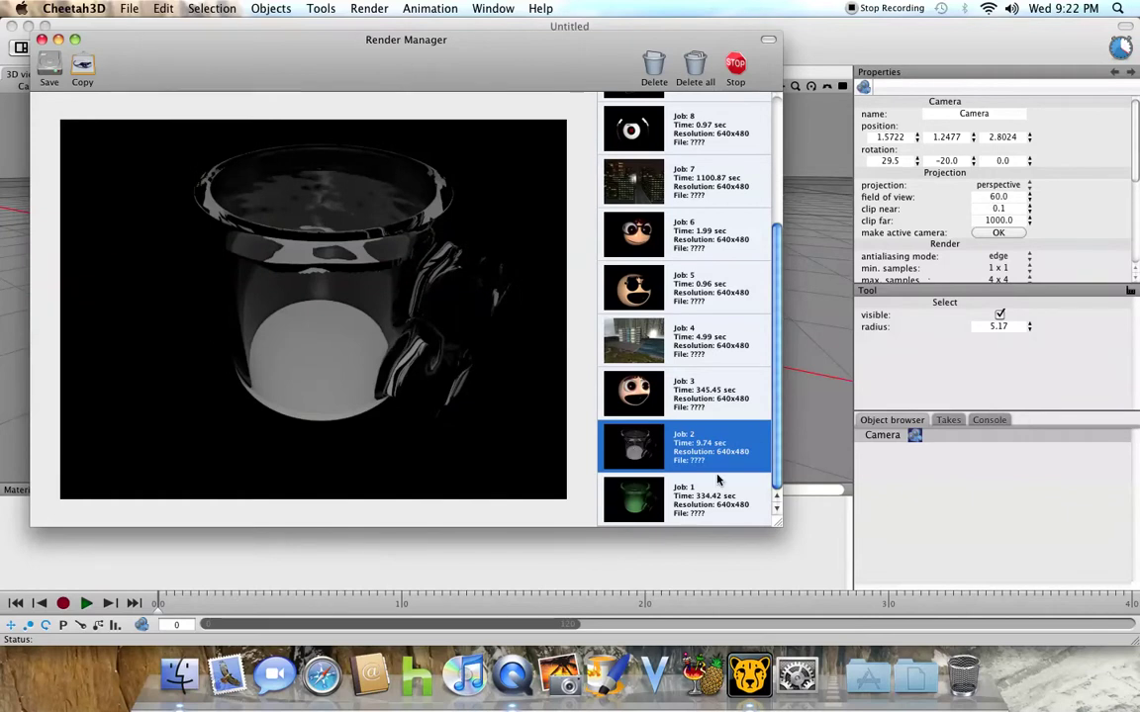
{"action": "left_click", "coordinate": [693, 494]}
{"action": "left_click", "coordinate": [651, 451]}
{"action": "scroll", "coordinate": [651, 451], "scroll_direction": "up", "scroll_amount": 5}
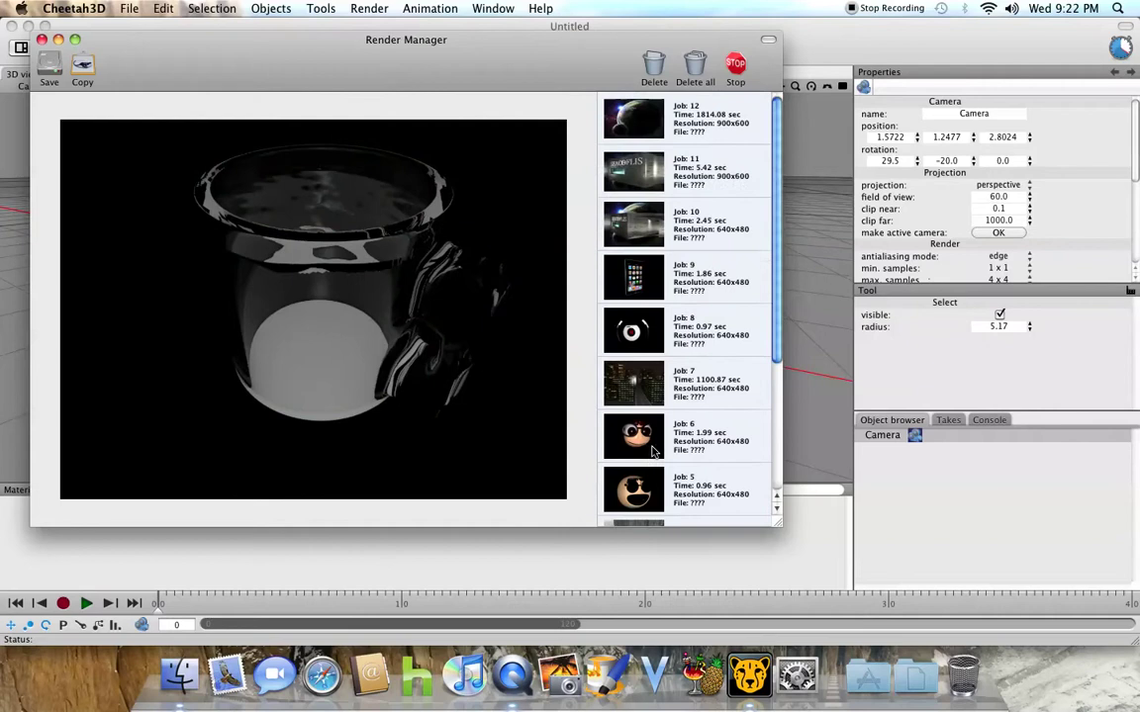
{"action": "left_click", "coordinate": [634, 333]}
{"action": "left_click", "coordinate": [623, 280]}
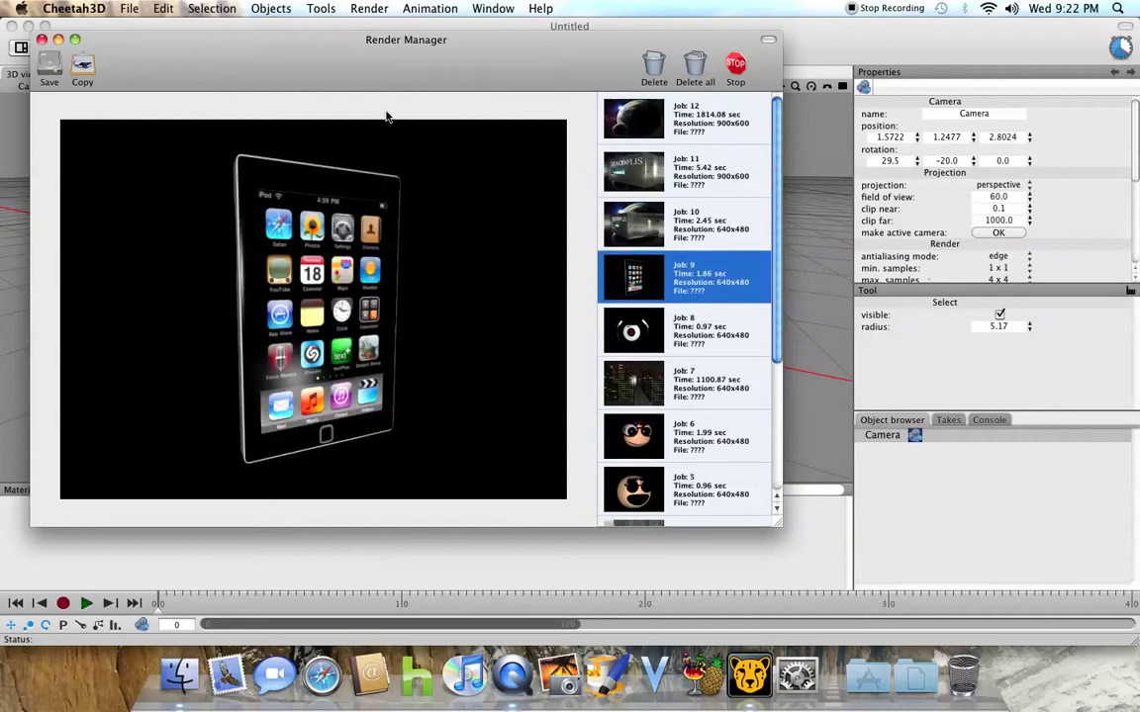
{"action": "key", "text": "Up"}
{"action": "key", "text": "Up"}
{"action": "key", "text": "Up"}
{"action": "left_click", "coordinate": [42, 40]}
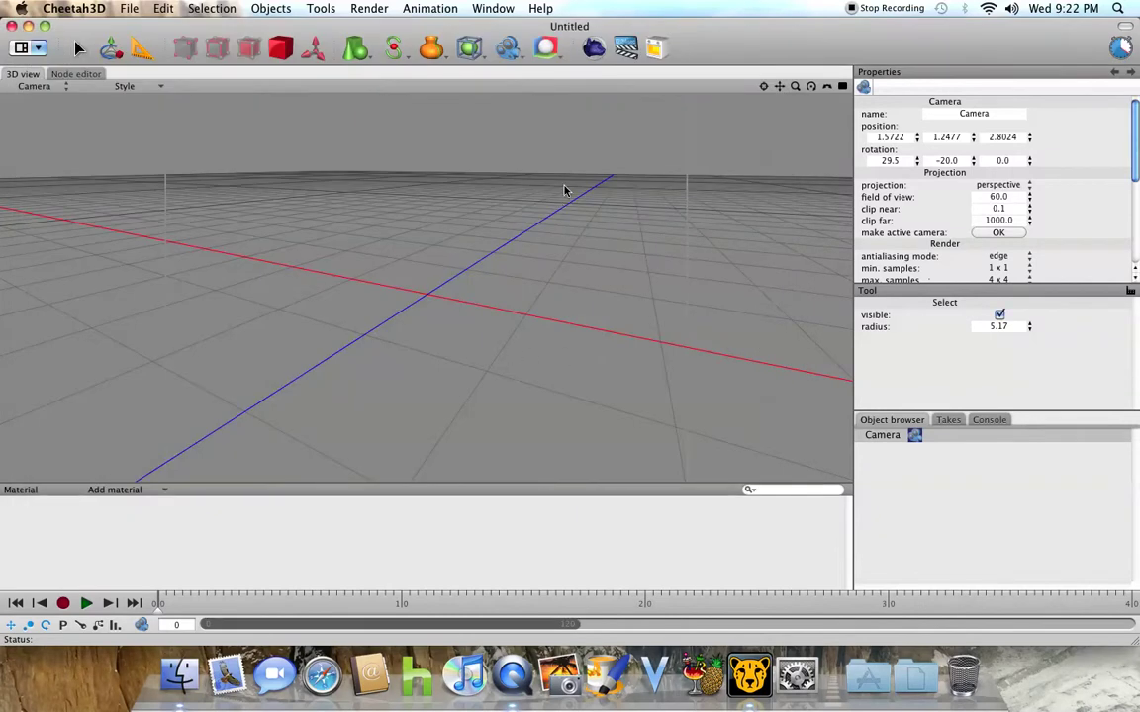
Add a Tube primitive and raise it above the grid.
{"action": "left_click", "coordinate": [355, 47]}
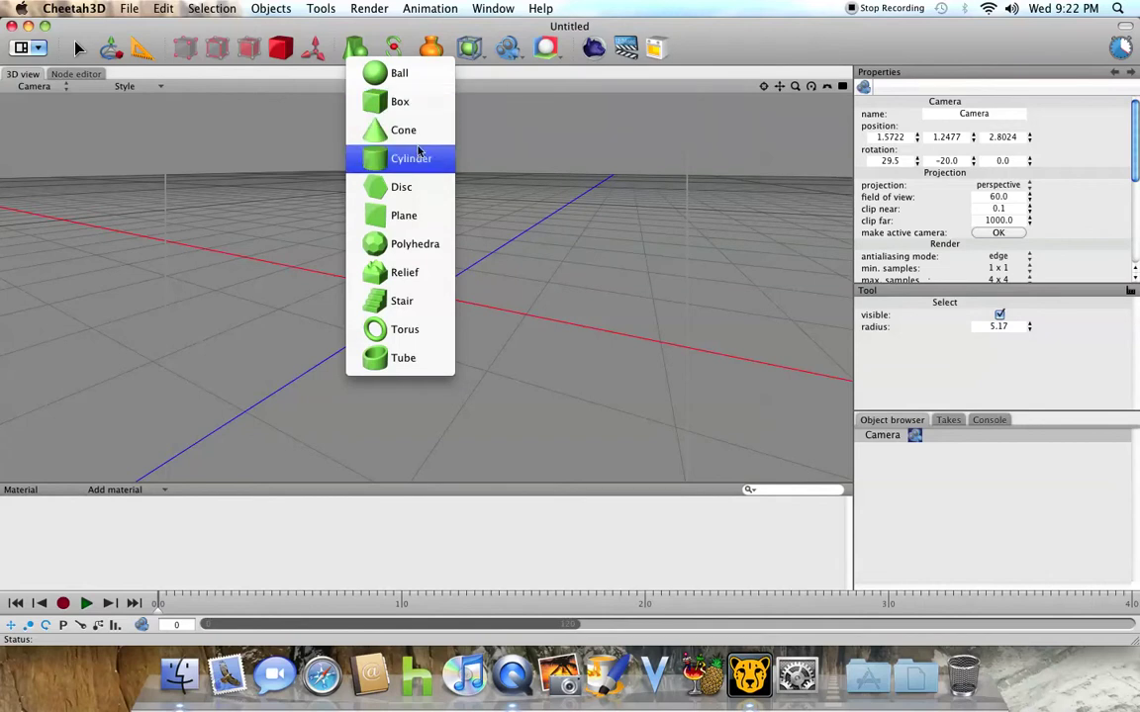
{"action": "left_click", "coordinate": [442, 357]}
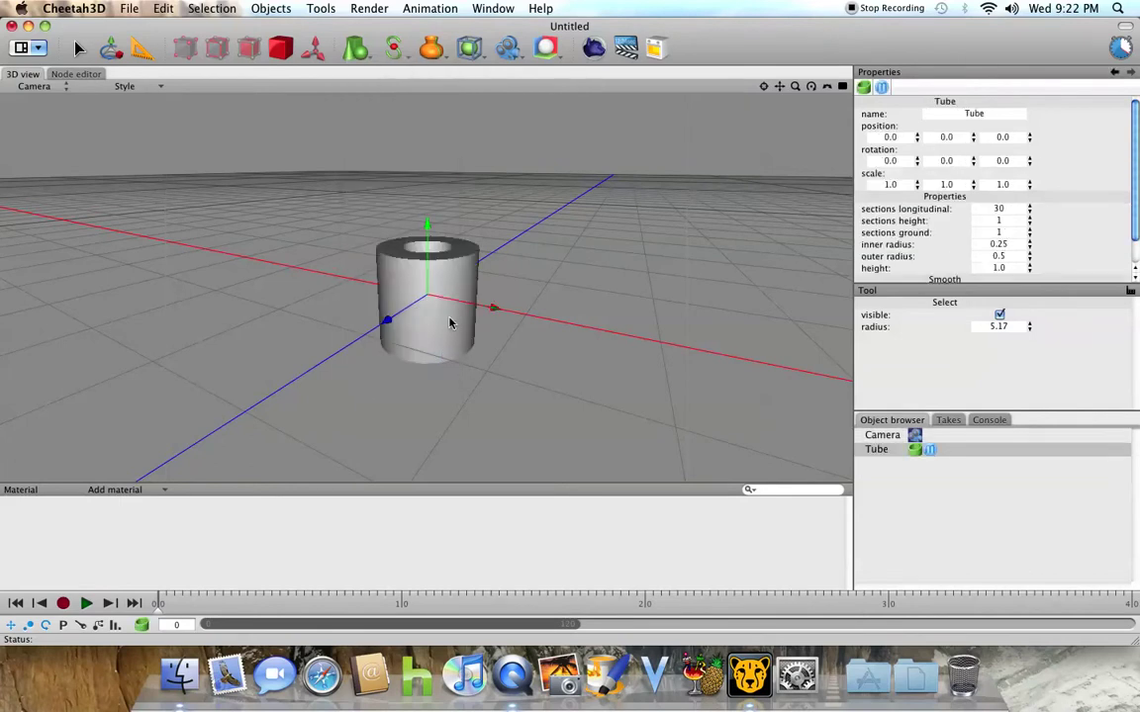
{"action": "left_click", "coordinate": [112, 50]}
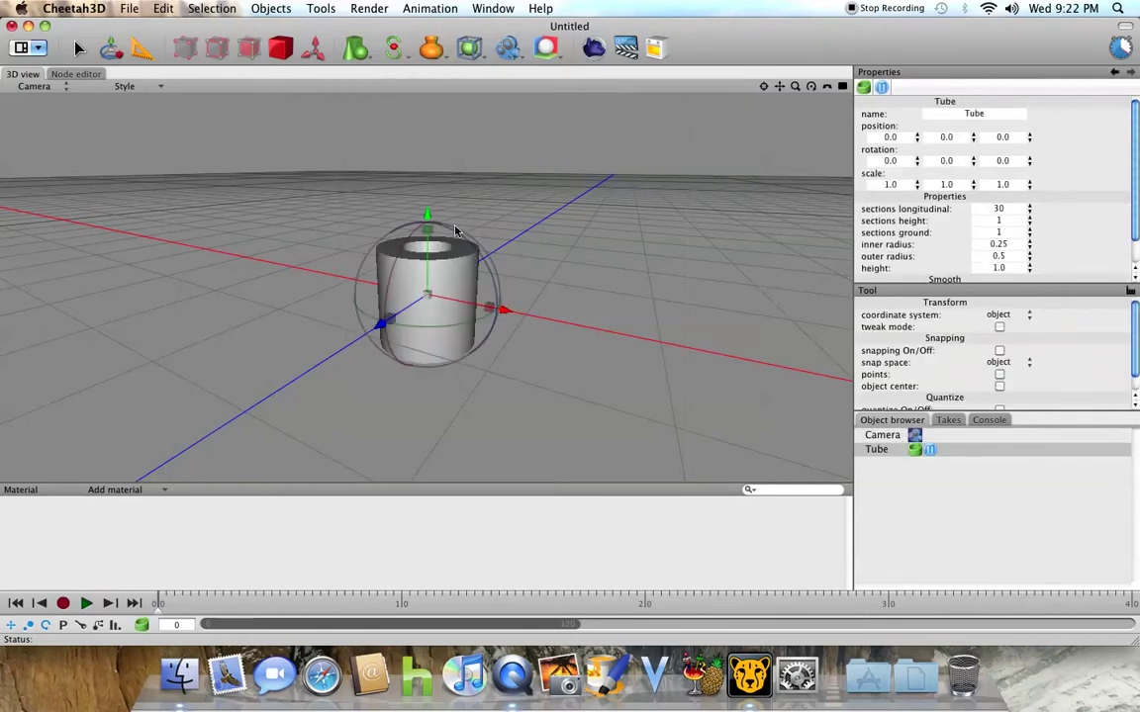
{"action": "scroll", "coordinate": [465, 232], "scroll_direction": "up", "scroll_amount": 2}
{"action": "scroll", "coordinate": [465, 233], "scroll_direction": "up", "scroll_amount": 3}
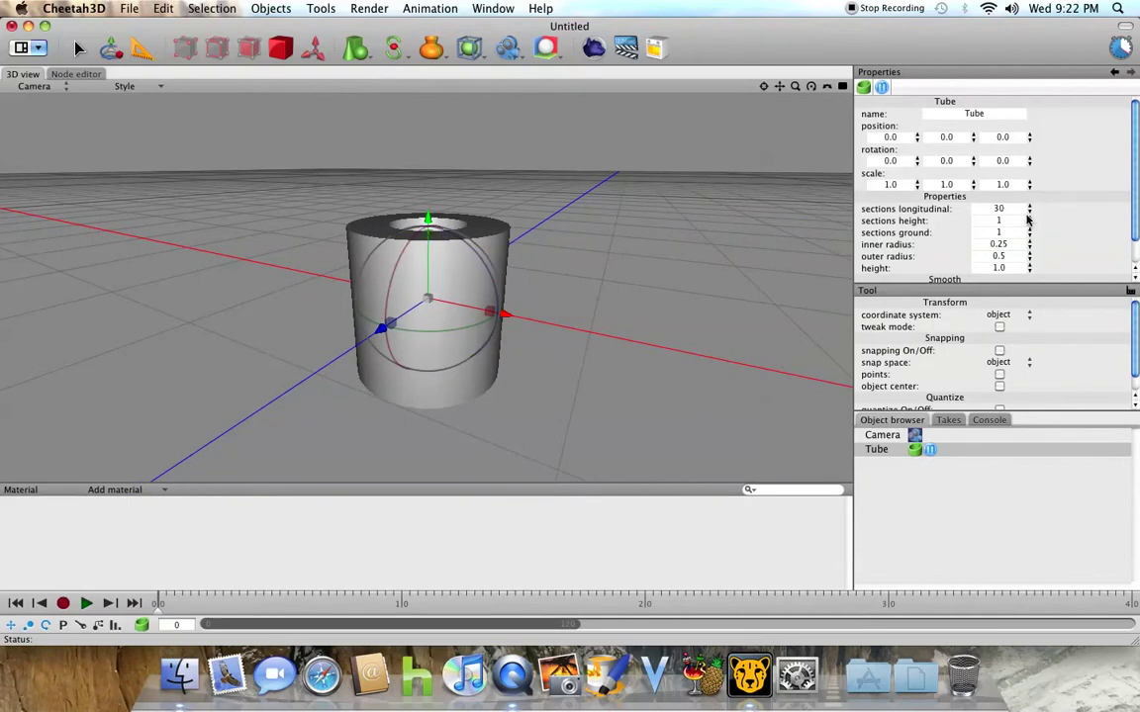
{"action": "left_click_drag", "start_coordinate": [427, 217], "coordinate": [427, 117]}
{"action": "left_click_drag", "start_coordinate": [788, 87], "coordinate": [712, 83]}
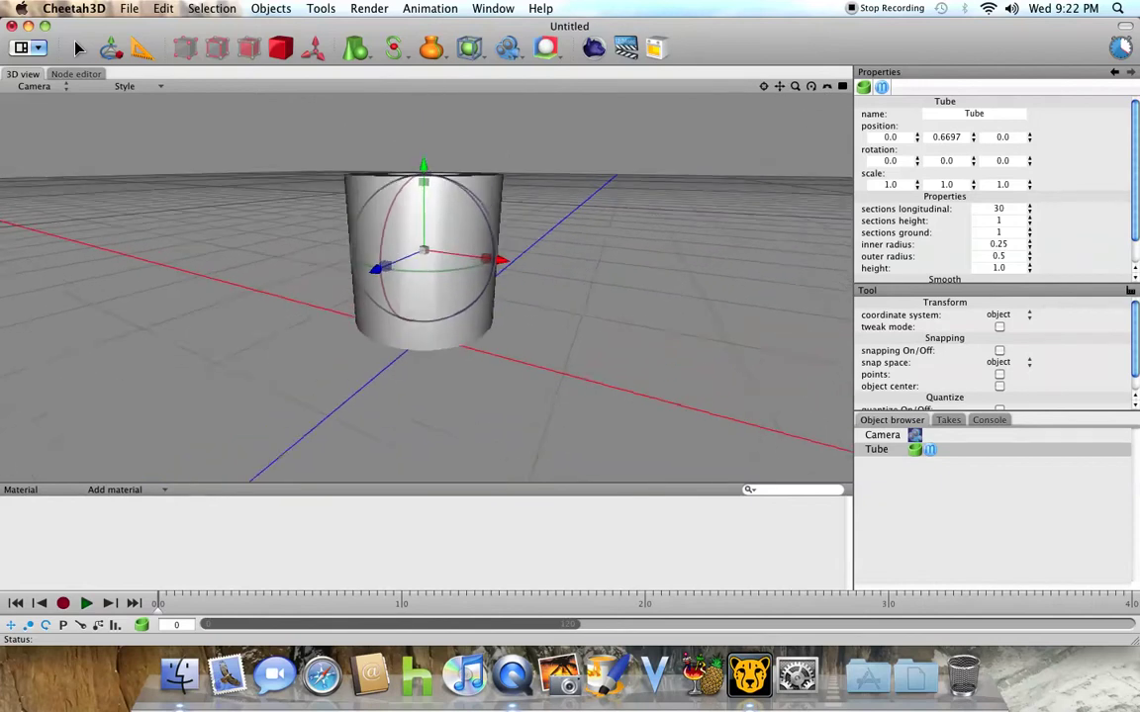
{"action": "left_click_drag", "start_coordinate": [811, 87], "coordinate": [751, 87]}
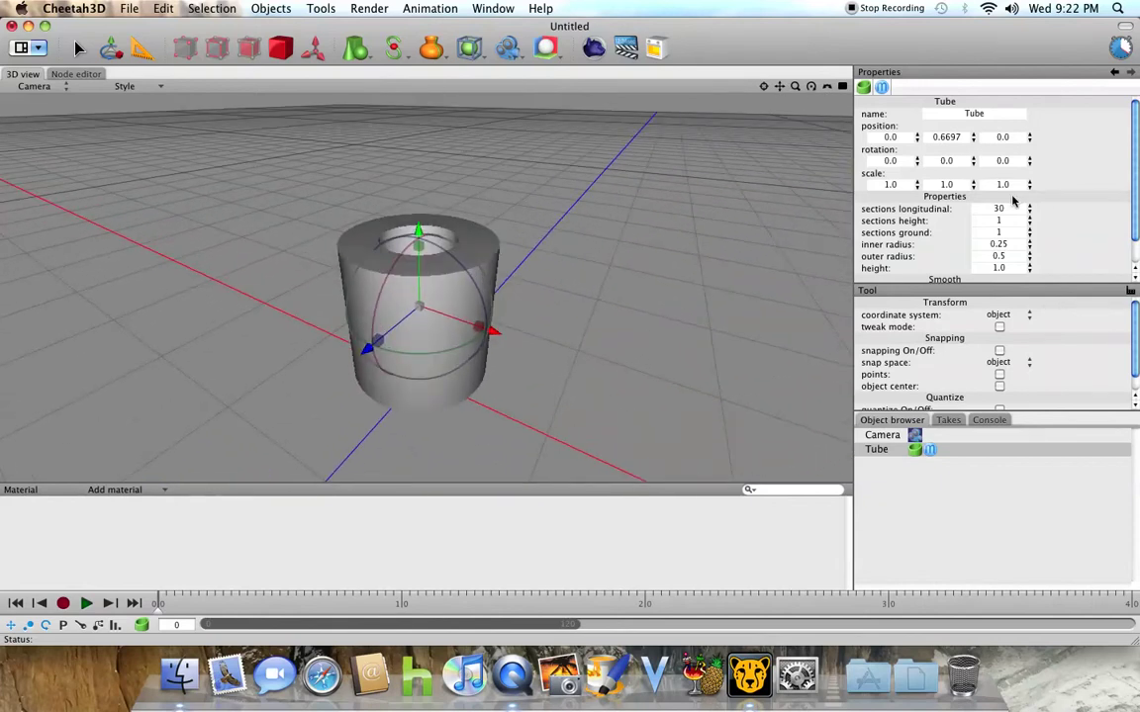
Set the tube's longitudinal sections to 87 for a round shape.
{"action": "key", "text": "BackSpace"}
{"action": "key", "text": "Return"}
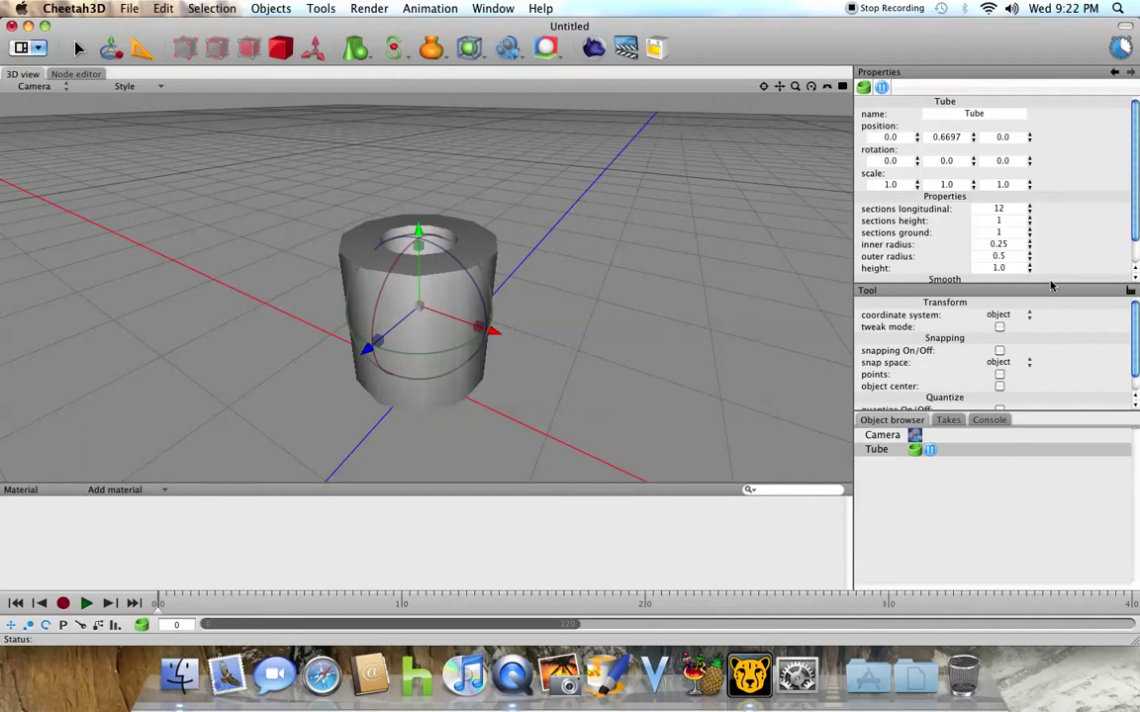
{"action": "key", "text": "BackSpace"}
{"action": "type", "text": "1"}
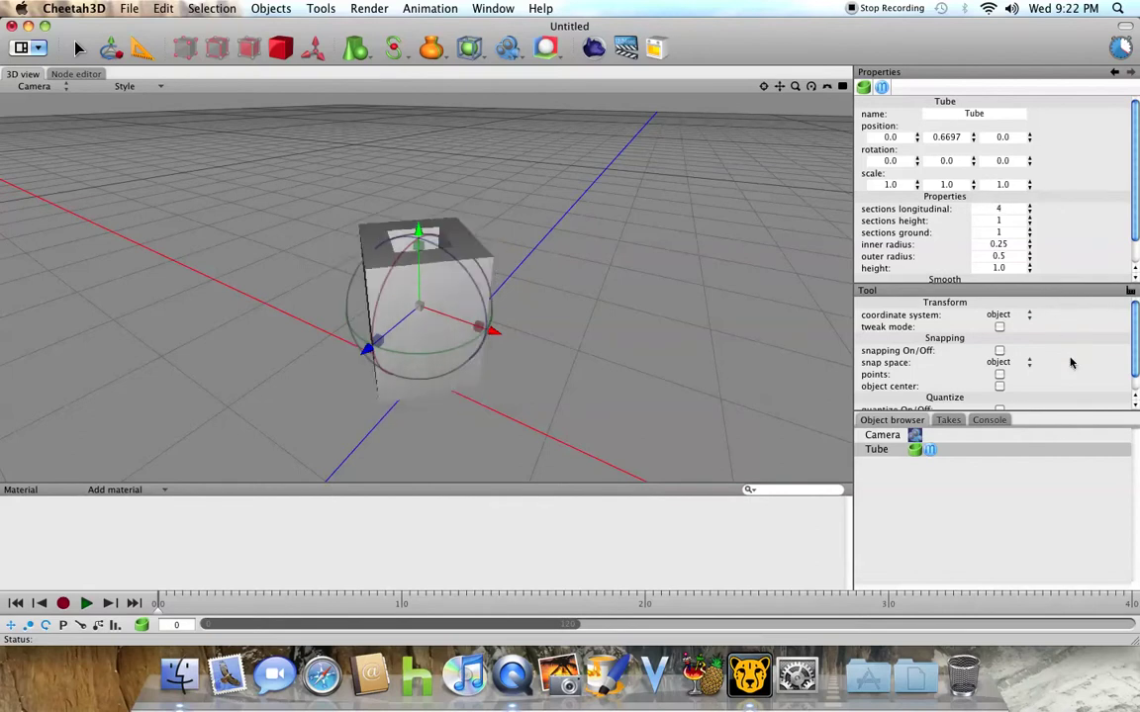
{"action": "type", "text": "0"}
{"action": "key", "text": "BackSpace"}
{"action": "key", "text": "BackSpace"}
{"action": "type", "text": "58"}
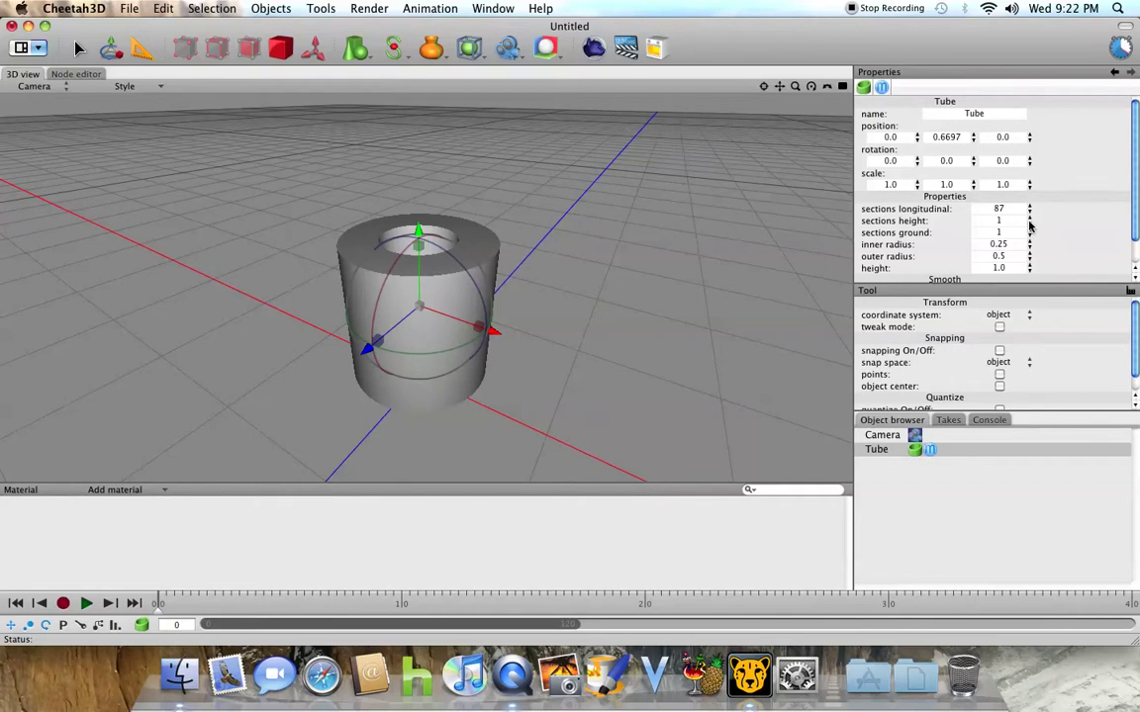
Give the tube 8 height/ground sections, radii 0.46/0.51, height 1.23, and raise it.
{"action": "left_click_drag", "start_coordinate": [1029, 224], "coordinate": [1028, 208]}
{"action": "left_click_drag", "start_coordinate": [1028, 224], "coordinate": [1025, 228]}
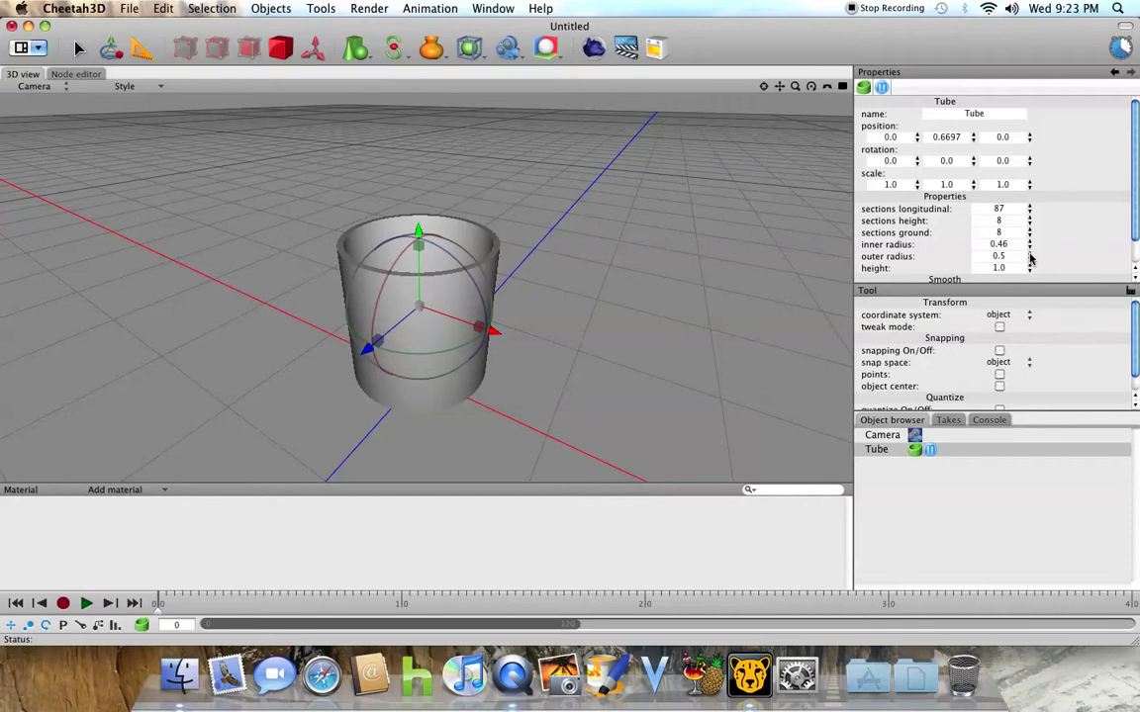
{"action": "left_click_drag", "start_coordinate": [1029, 260], "coordinate": [1029, 259]}
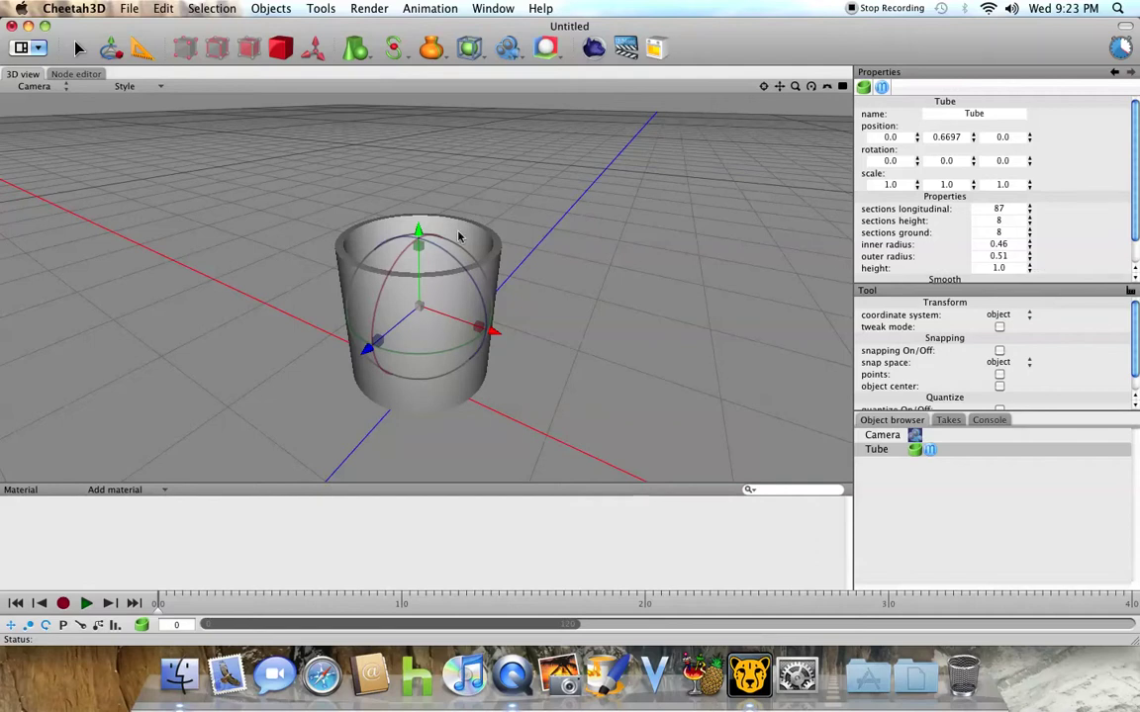
{"action": "left_click_drag", "start_coordinate": [1030, 270], "coordinate": [1024, 252]}
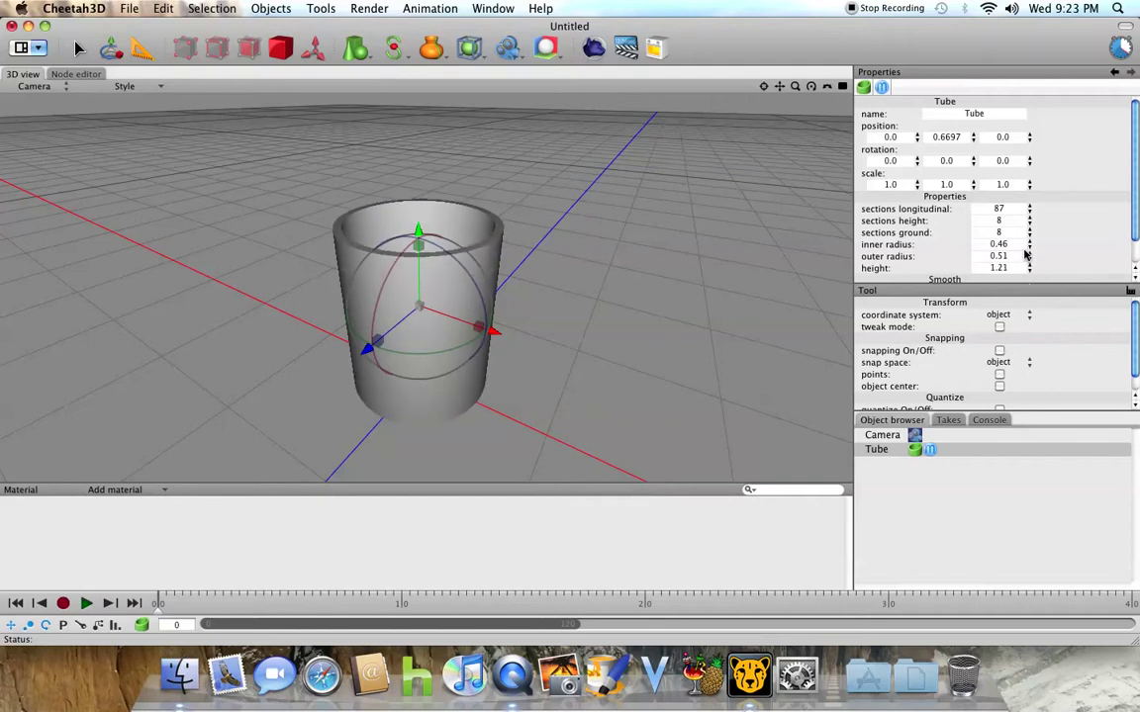
{"action": "left_click_drag", "start_coordinate": [416, 233], "coordinate": [416, 196]}
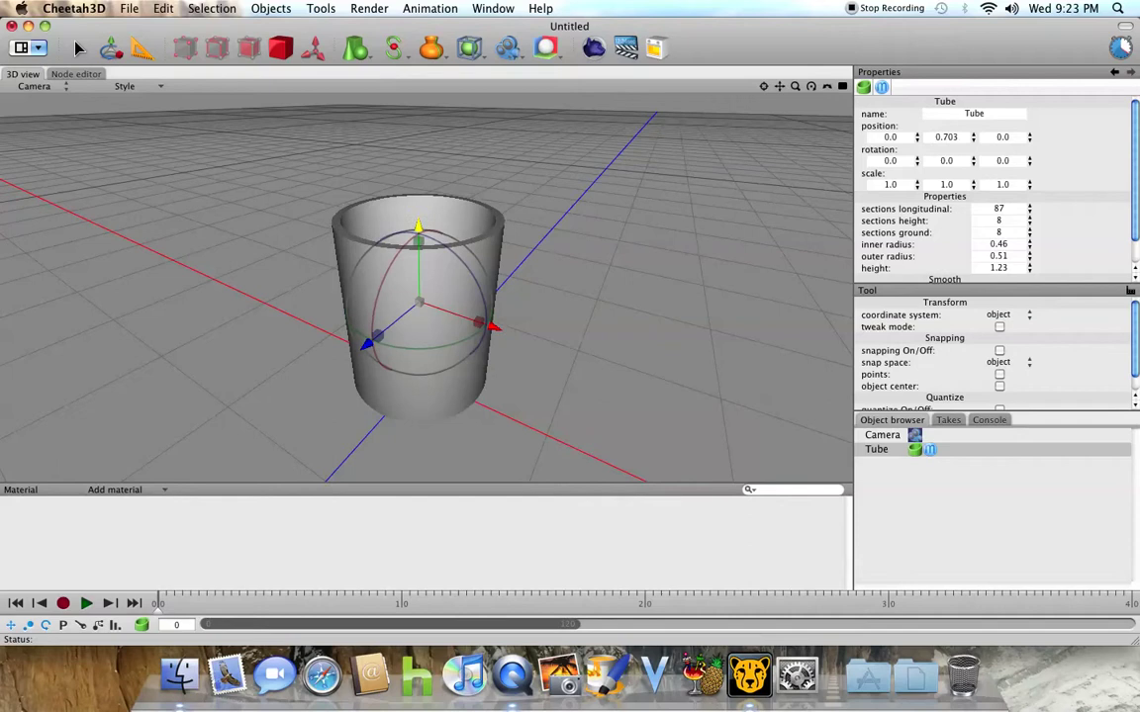
{"action": "left_click_drag", "start_coordinate": [821, 86], "coordinate": [831, 69]}
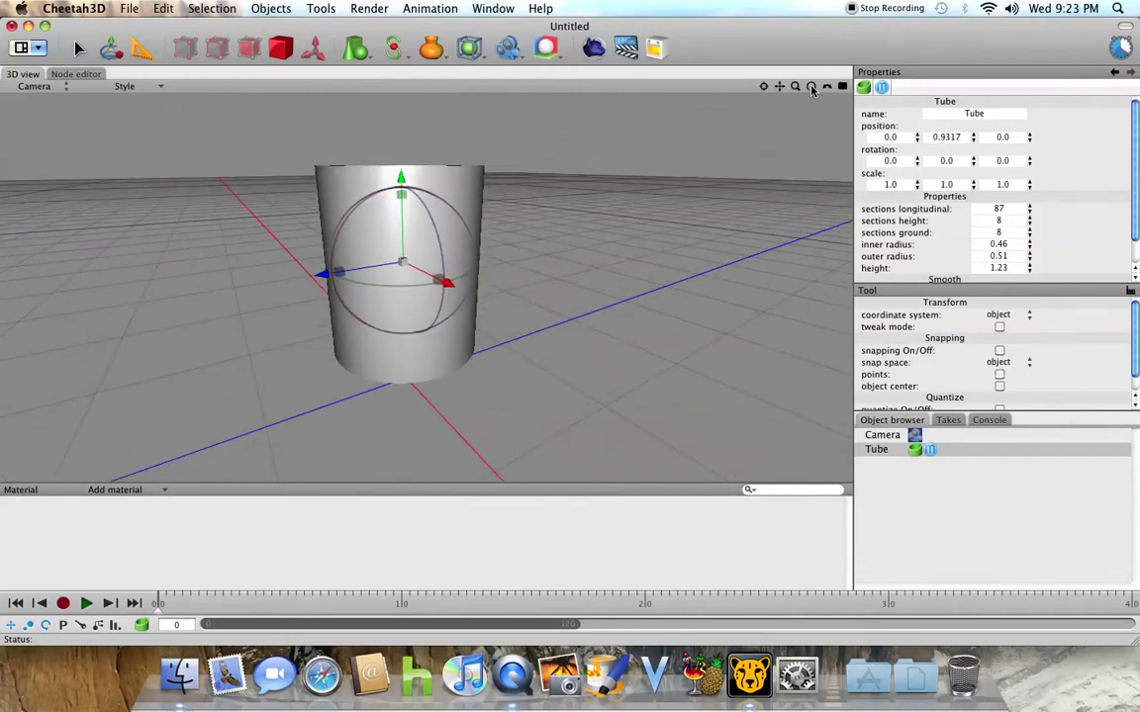
Convert the tube to a polygon object and extrude two side faces outward as handle stubs.
{"action": "left_click", "coordinate": [915, 451]}
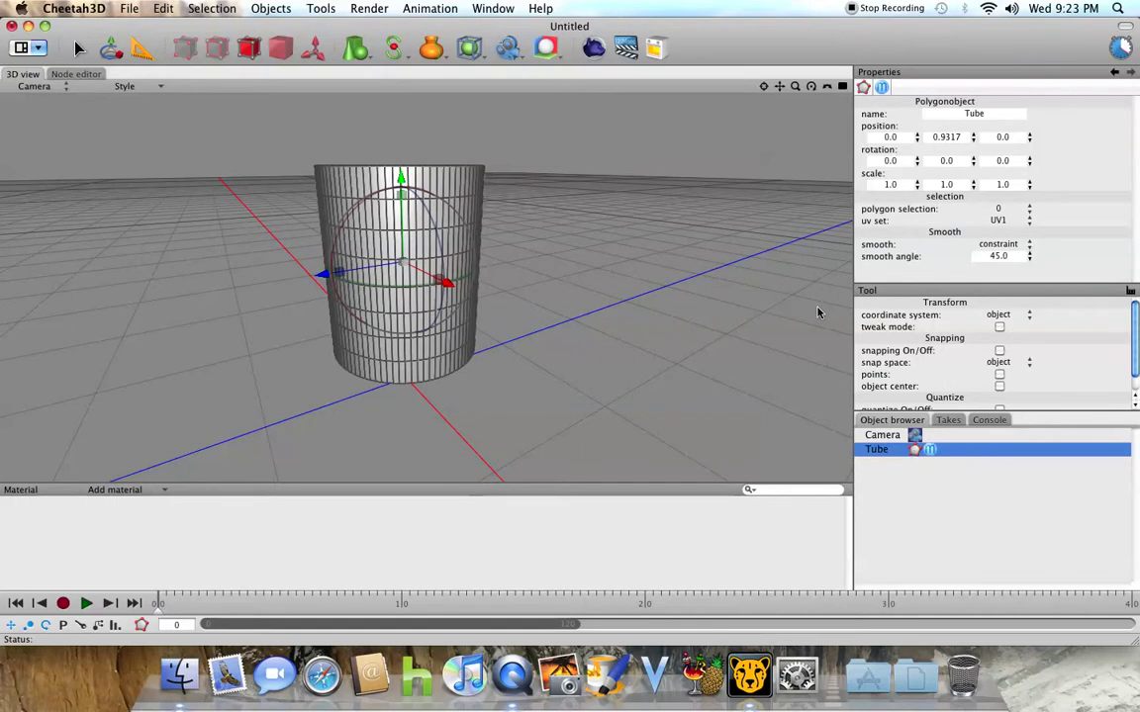
{"action": "left_click_drag", "start_coordinate": [811, 87], "coordinate": [600, 122]}
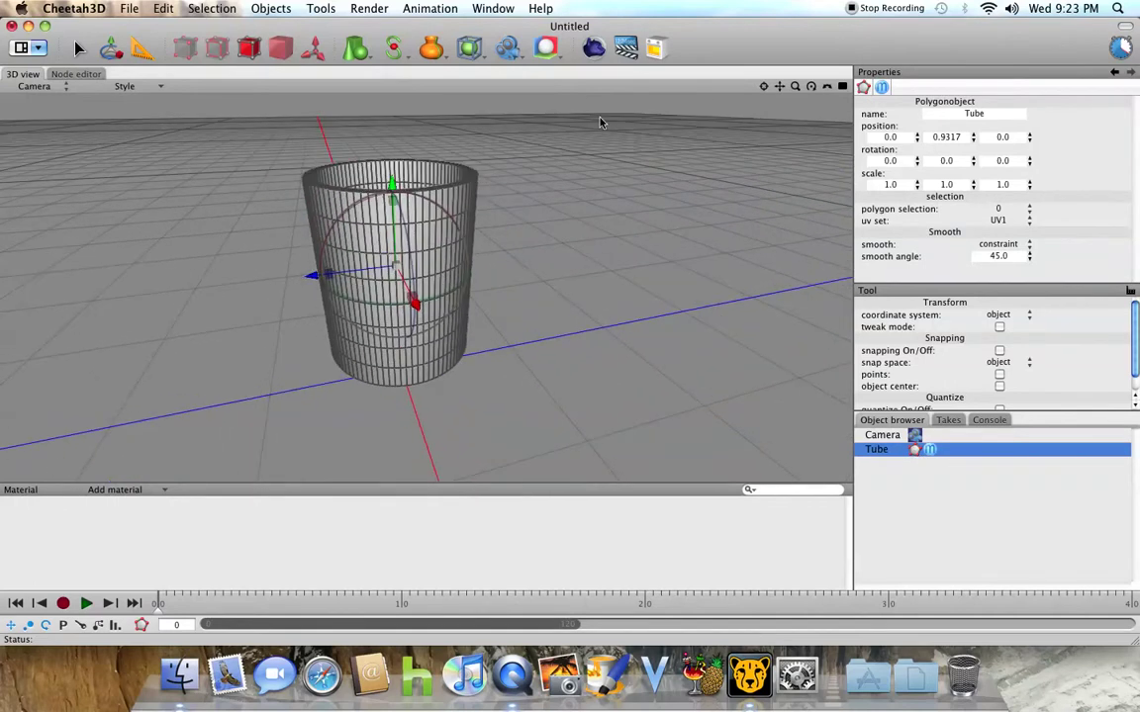
{"action": "left_click", "coordinate": [78, 50]}
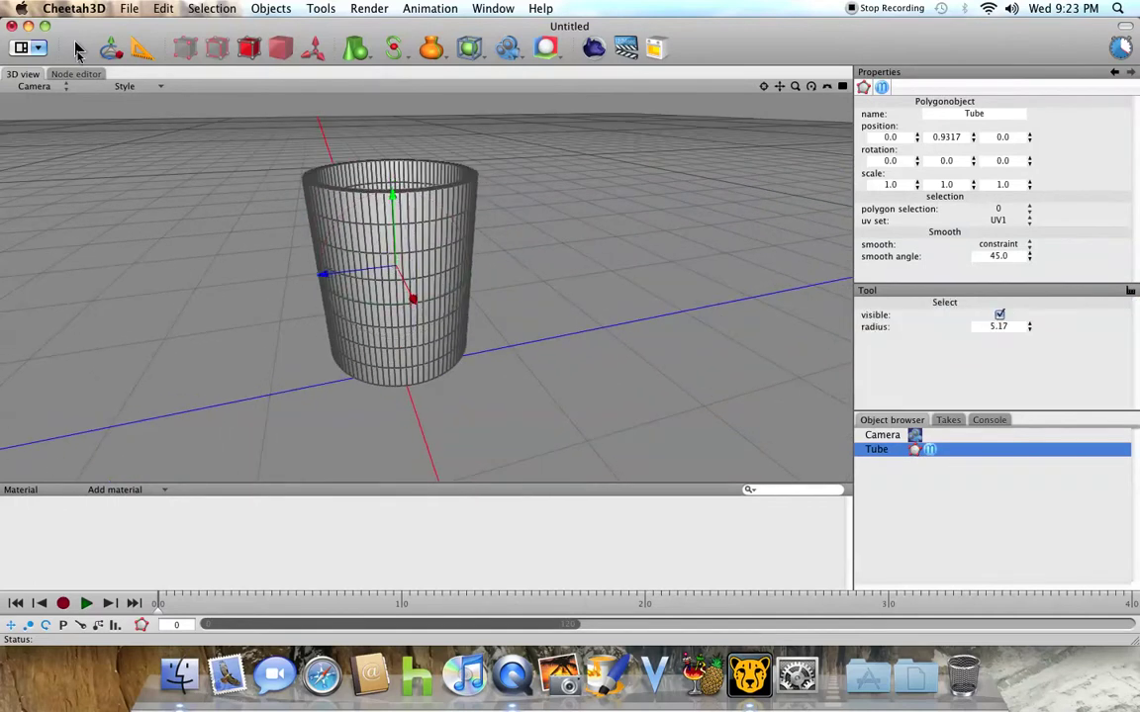
{"action": "left_click", "coordinate": [404, 237]}
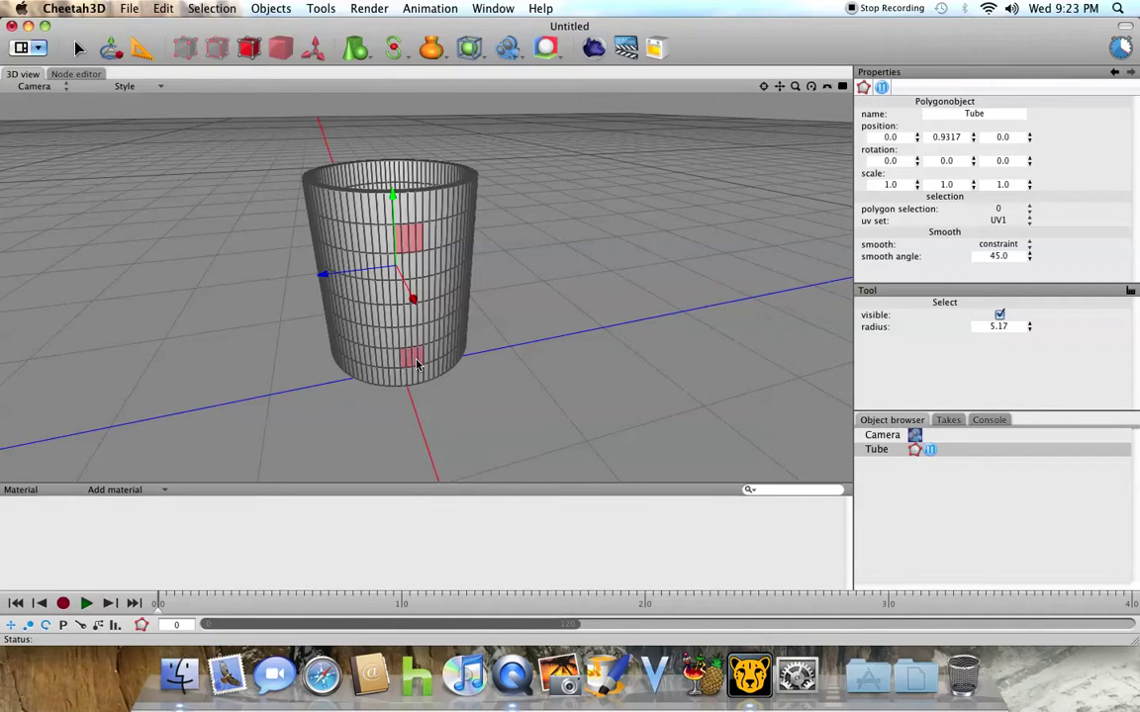
{"action": "right_click", "coordinate": [420, 250]}
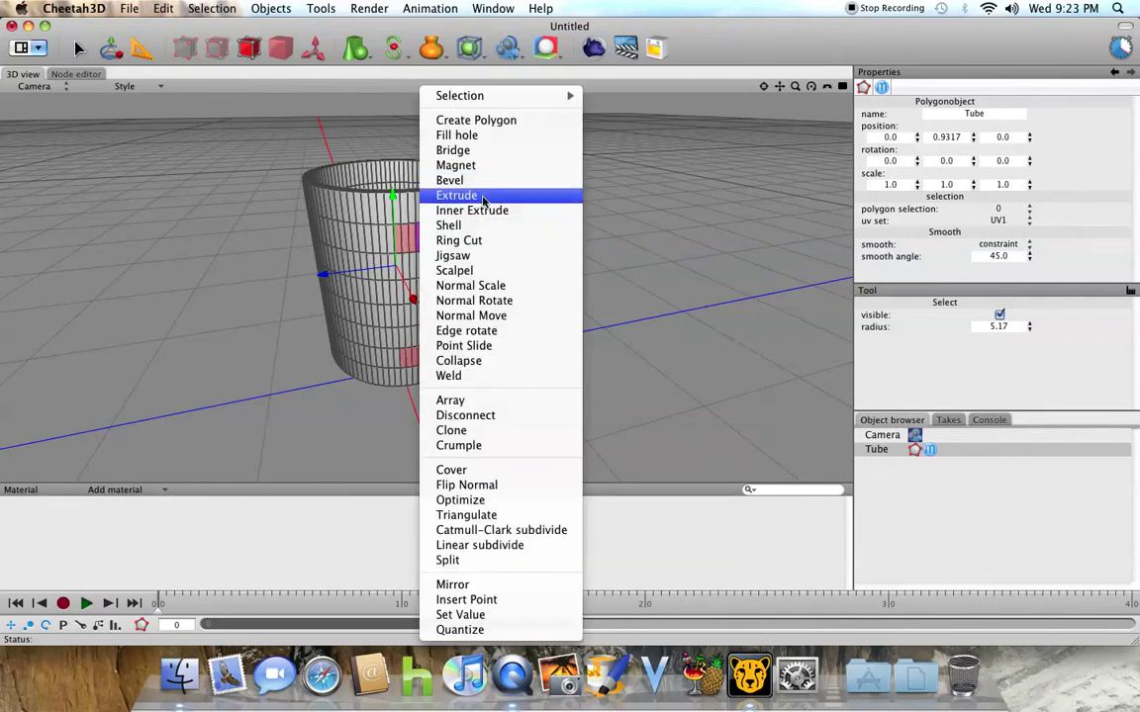
{"action": "left_click", "coordinate": [484, 197]}
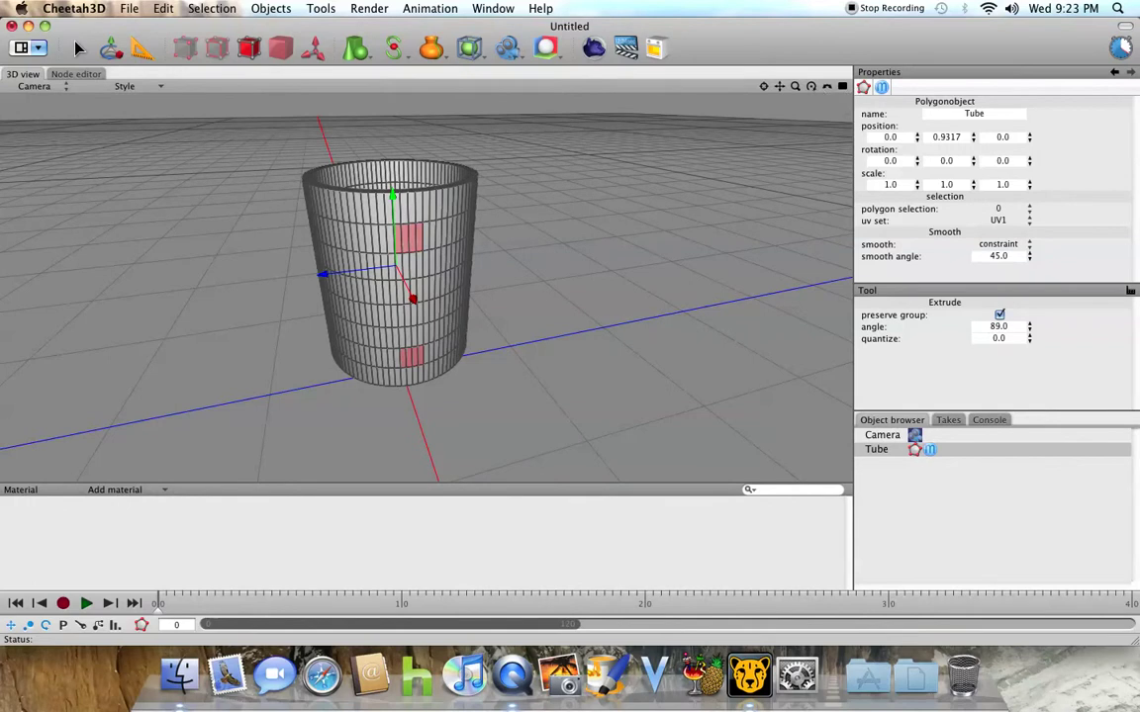
{"action": "mouse_move", "coordinate": [693, 198]}
{"action": "left_mouse_down"}
{"action": "mouse_move", "coordinate": [642, 233]}
{"action": "mouse_move", "coordinate": [709, 272]}
{"action": "left_mouse_up"}
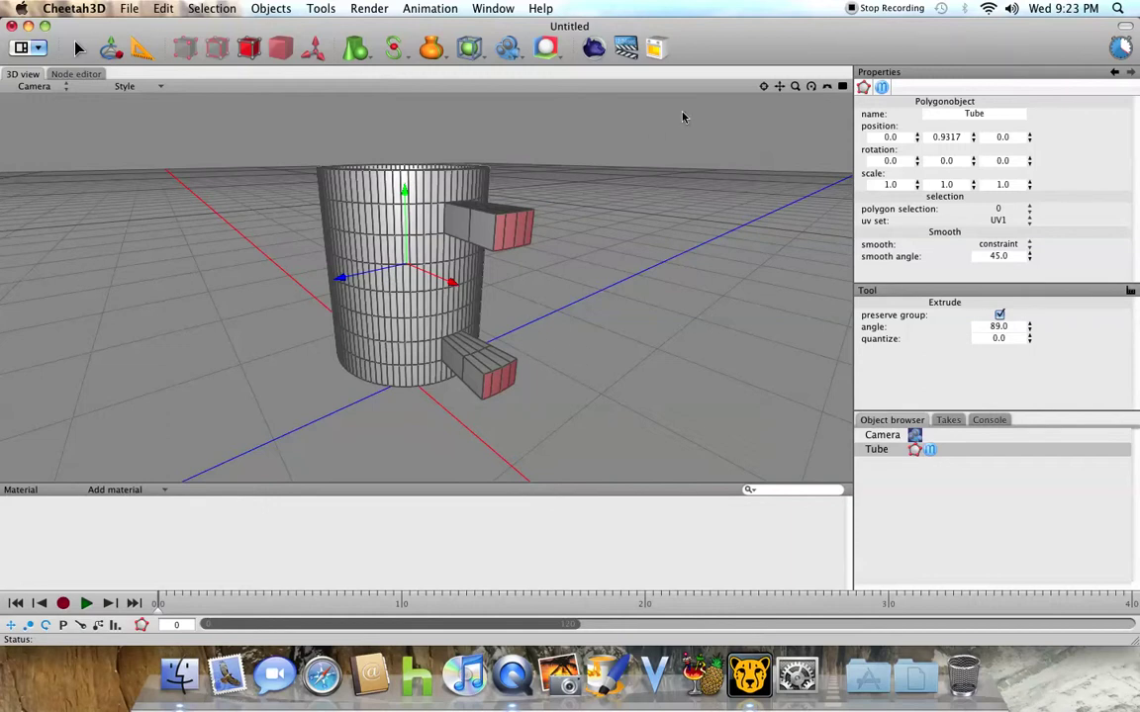
Clear the selection, then delete the end faces of the upper and lower extruded blocks.
{"action": "right_click", "coordinate": [358, 87]}
{"action": "mouse_move", "coordinate": [395, 96]}
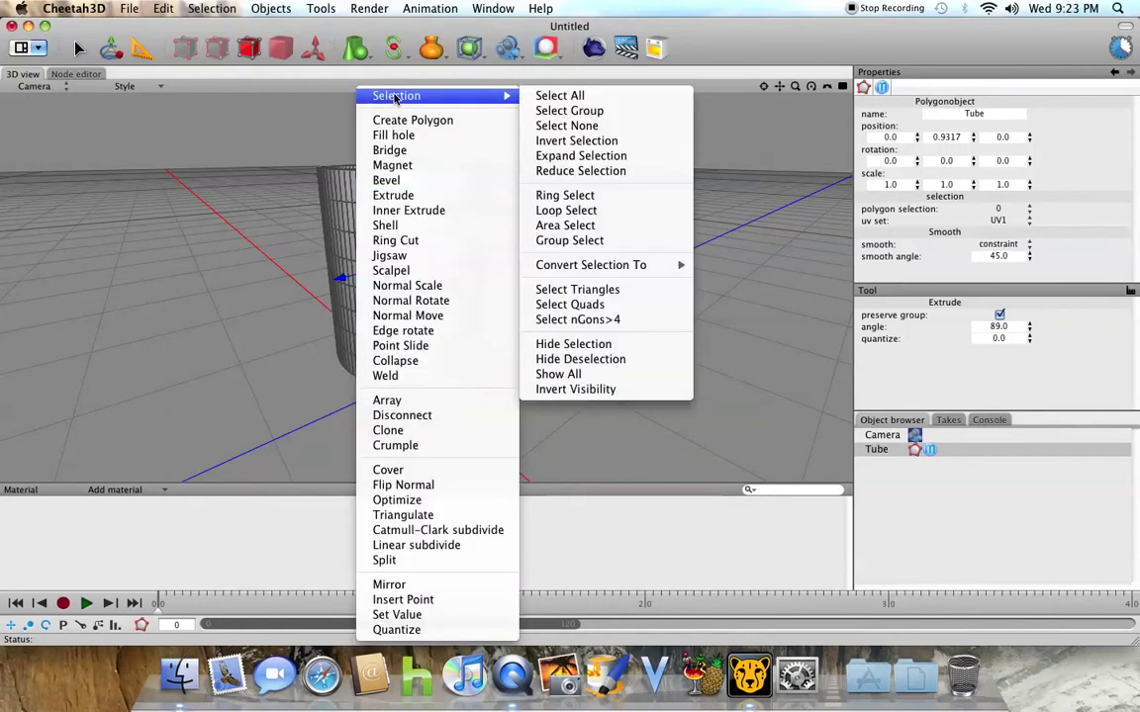
{"action": "left_click", "coordinate": [566, 126]}
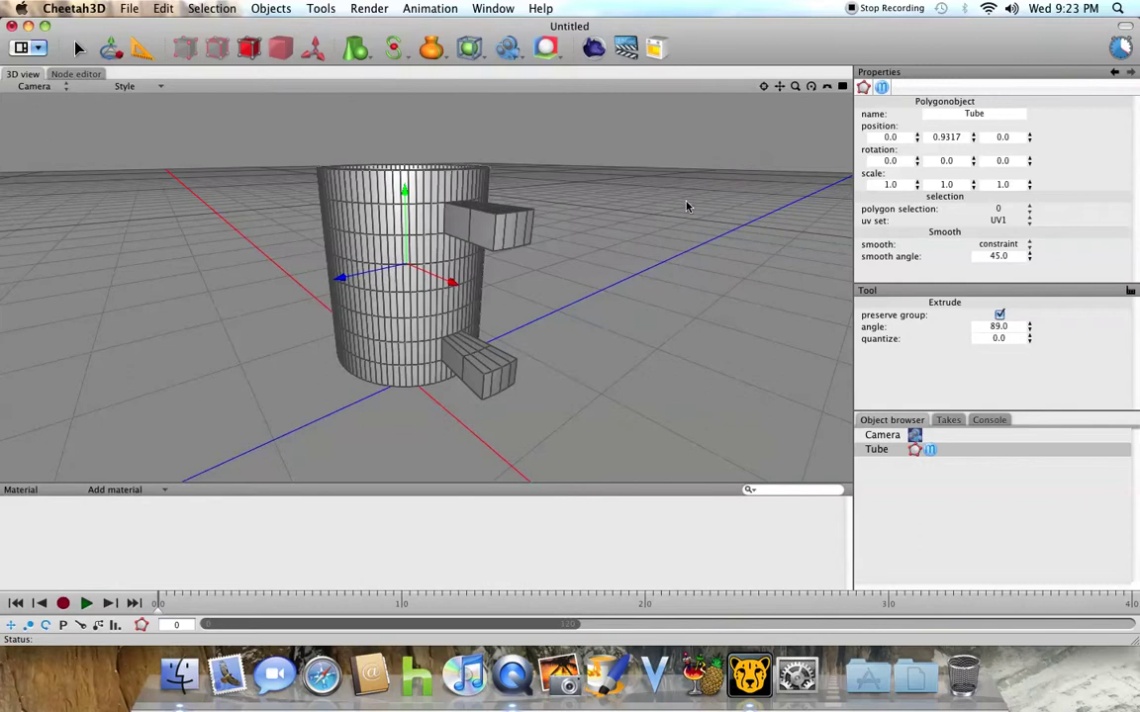
{"action": "left_click_drag", "start_coordinate": [807, 92], "coordinate": [807, 59]}
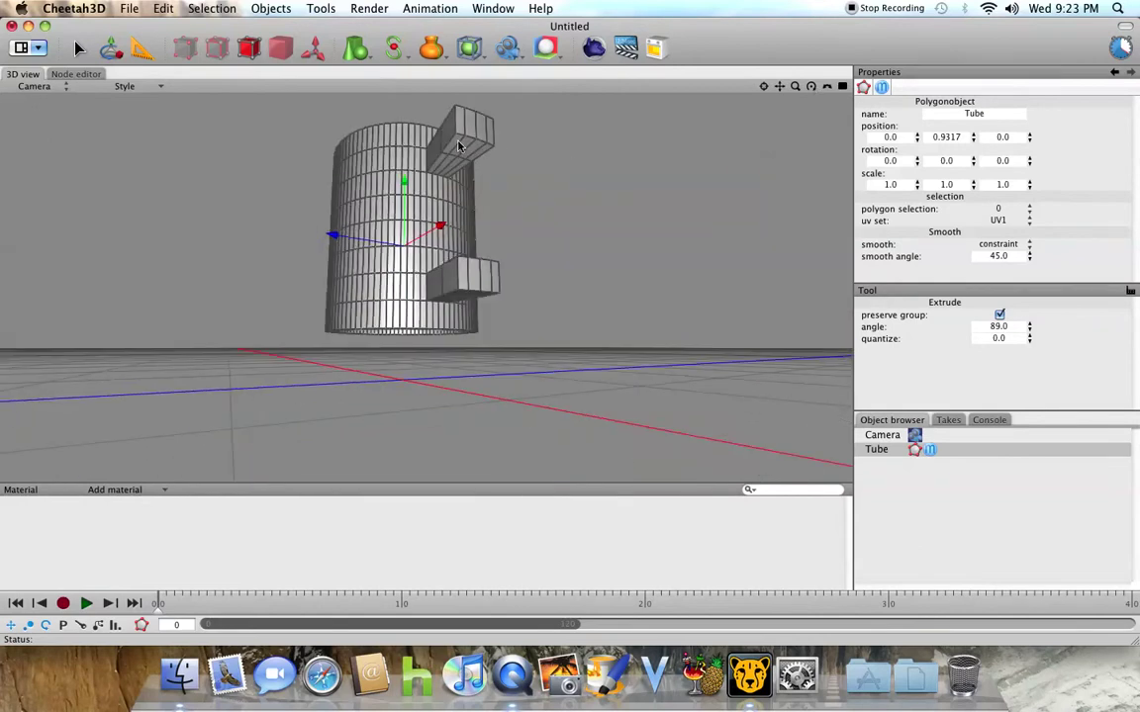
{"action": "left_click", "coordinate": [78, 49]}
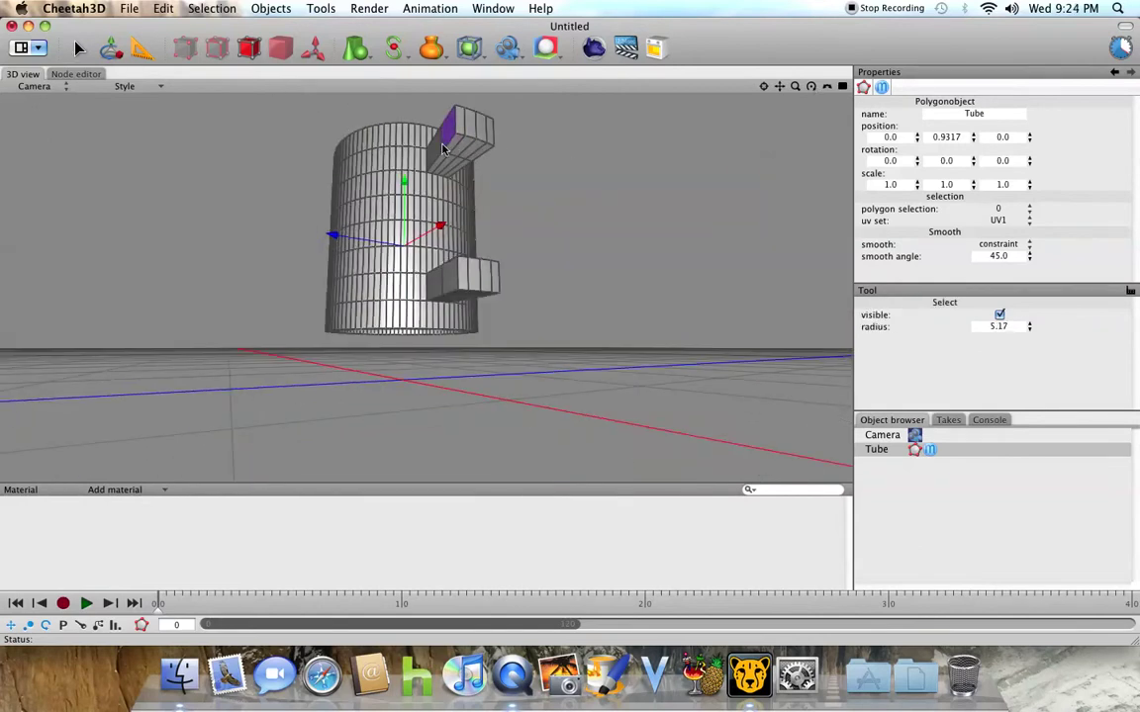
{"action": "left_click_drag", "start_coordinate": [443, 149], "coordinate": [470, 155]}
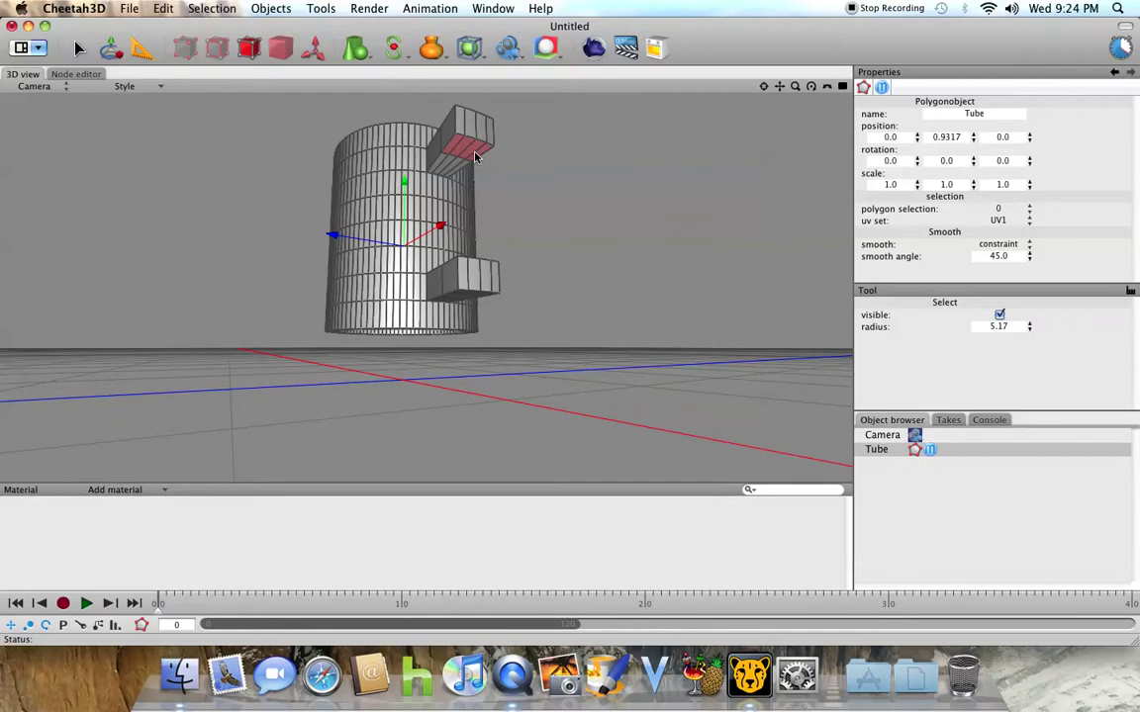
{"action": "key", "text": "BackSpace"}
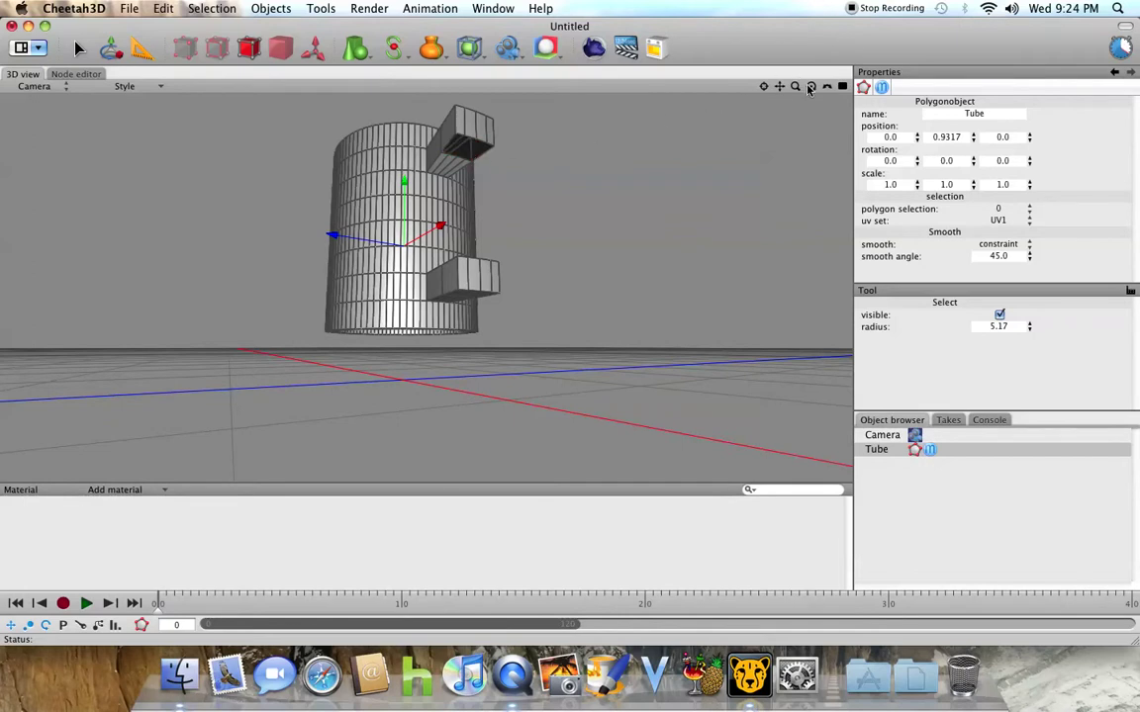
{"action": "left_click_drag", "start_coordinate": [809, 89], "coordinate": [697, 127]}
{"action": "left_click", "coordinate": [468, 384]}
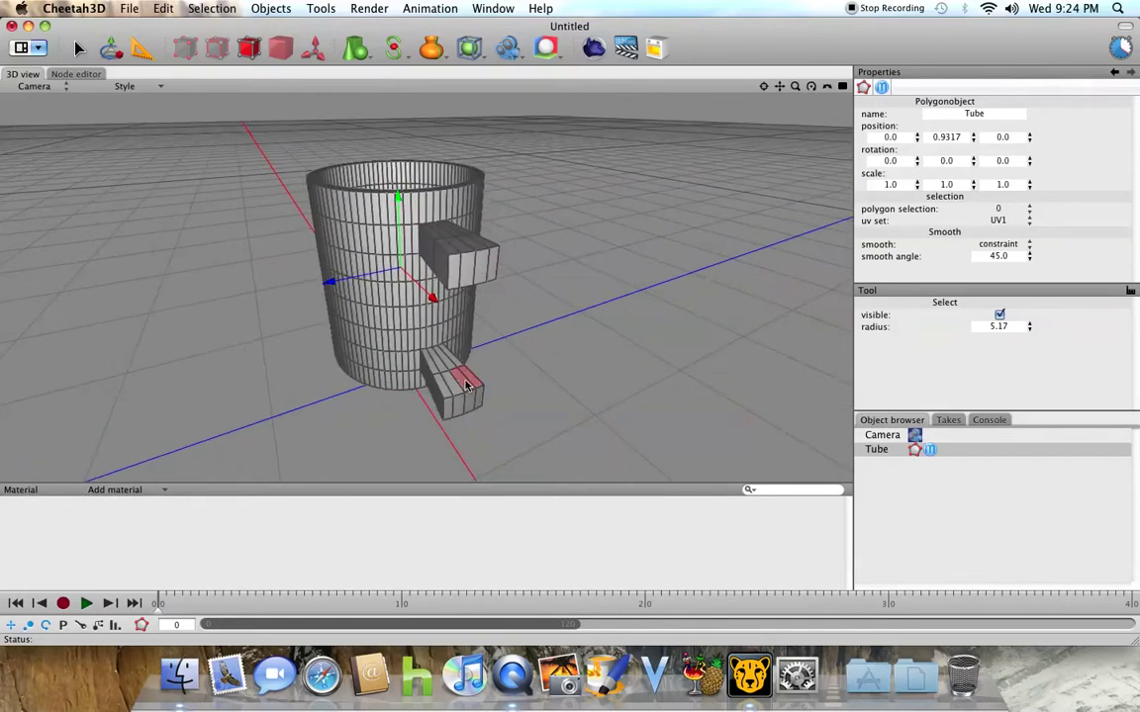
{"action": "key", "text": "BackSpace"}
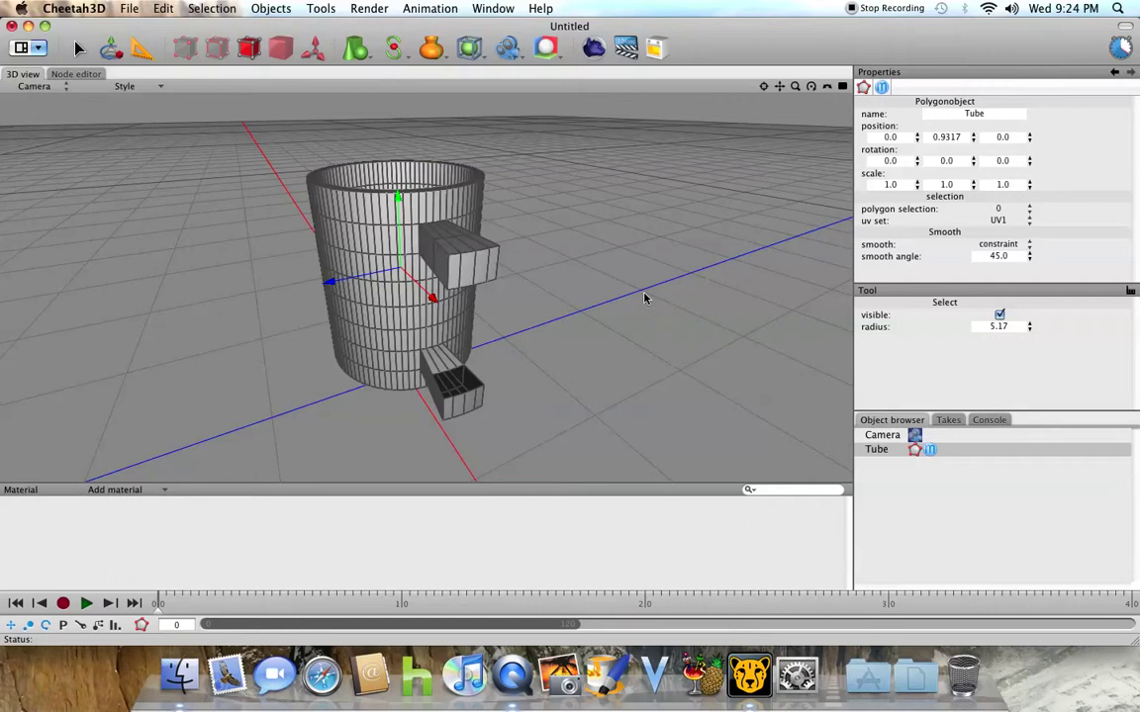
{"action": "left_click_drag", "start_coordinate": [762, 86], "coordinate": [683, 89]}
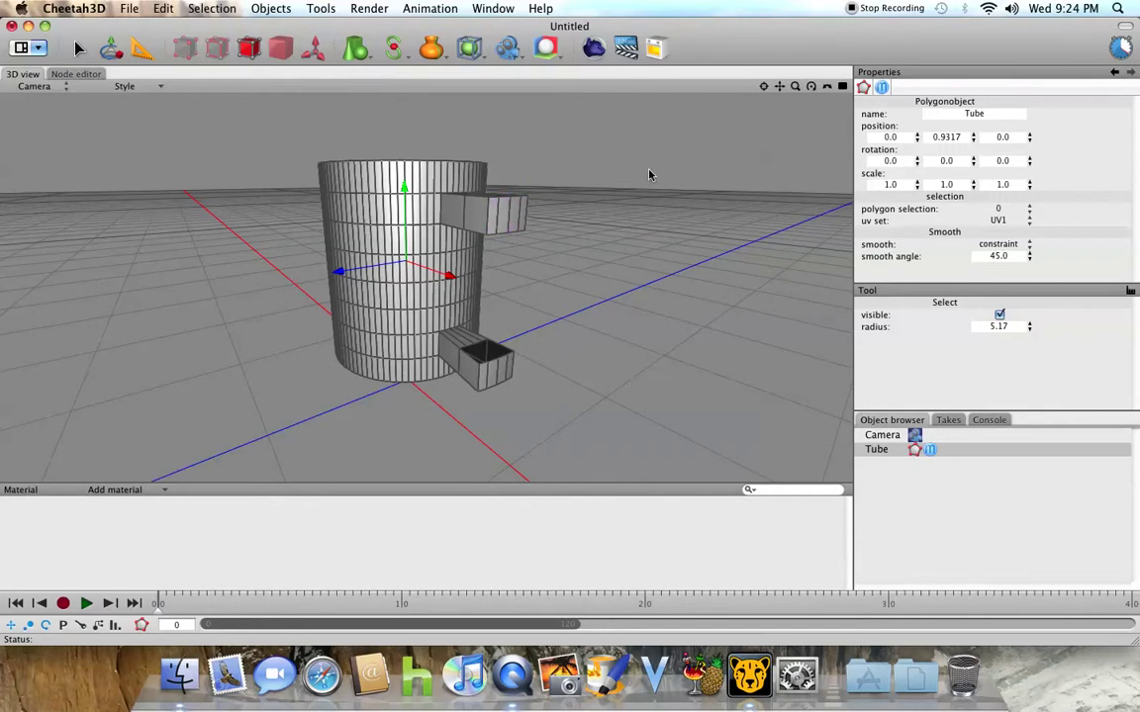
{"action": "mouse_move", "coordinate": [811, 86]}
{"action": "left_mouse_down"}
{"action": "mouse_move", "coordinate": [752, 86]}
{"action": "mouse_move", "coordinate": [419, 310]}
{"action": "left_mouse_up"}
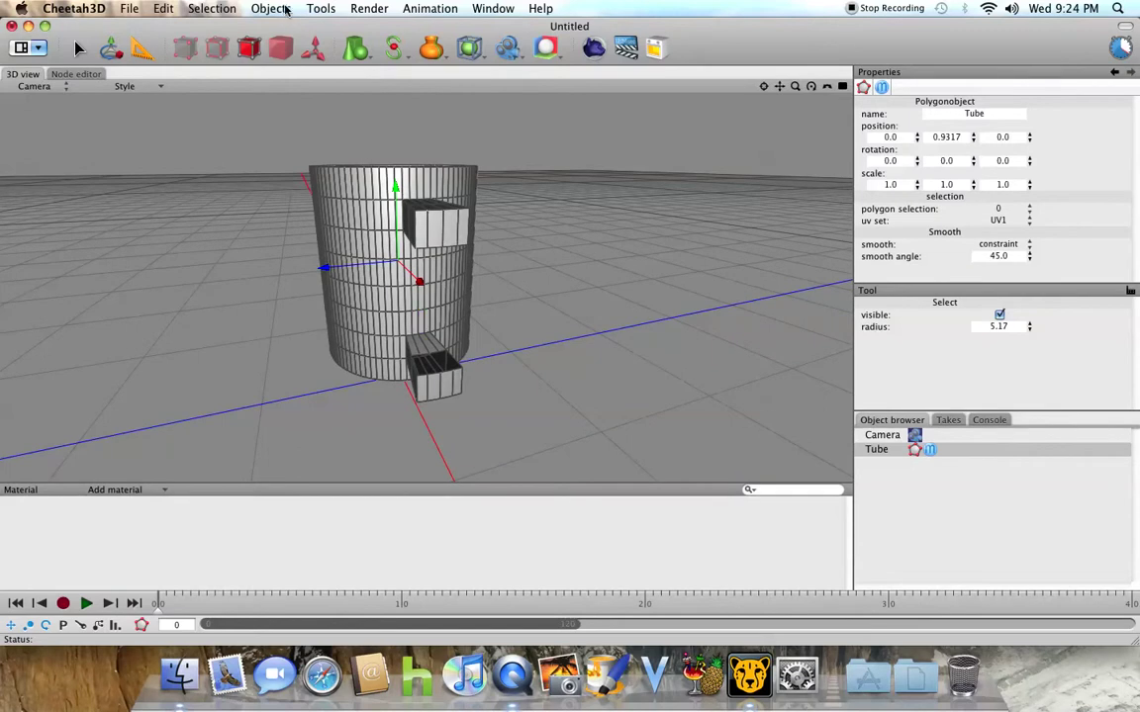
Bridge the two open stubs into one continuous handle and orbit to inspect it.
{"action": "left_click", "coordinate": [267, 8]}
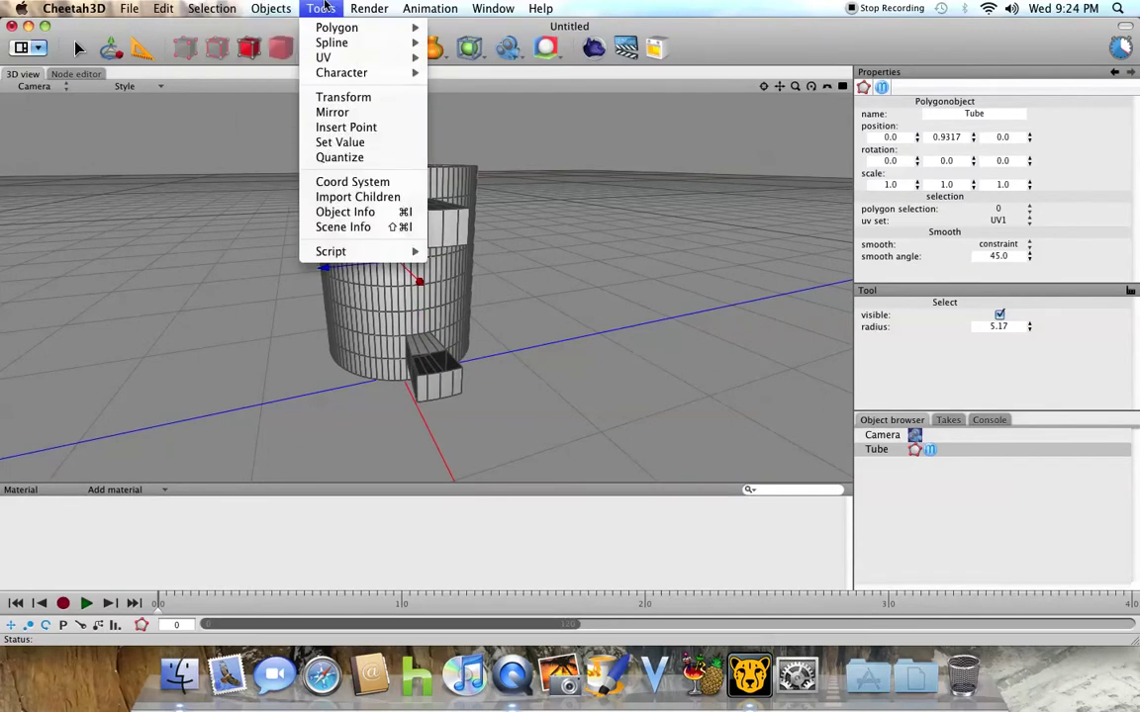
{"action": "mouse_move", "coordinate": [336, 28]}
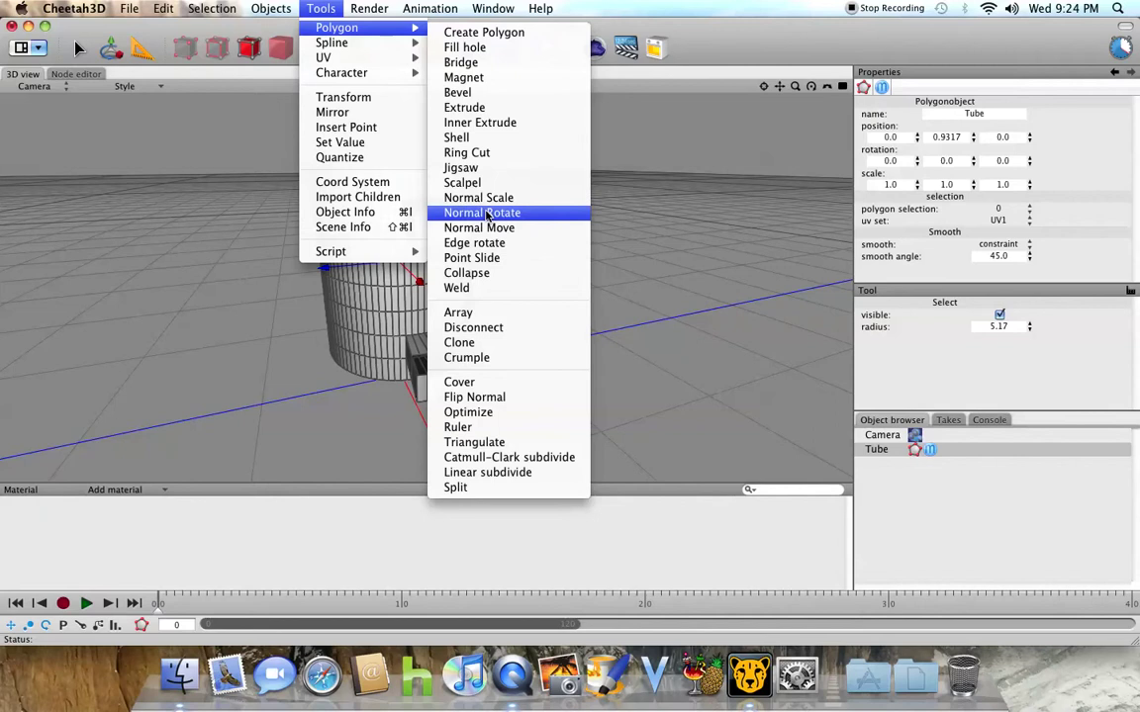
{"action": "left_click", "coordinate": [483, 62]}
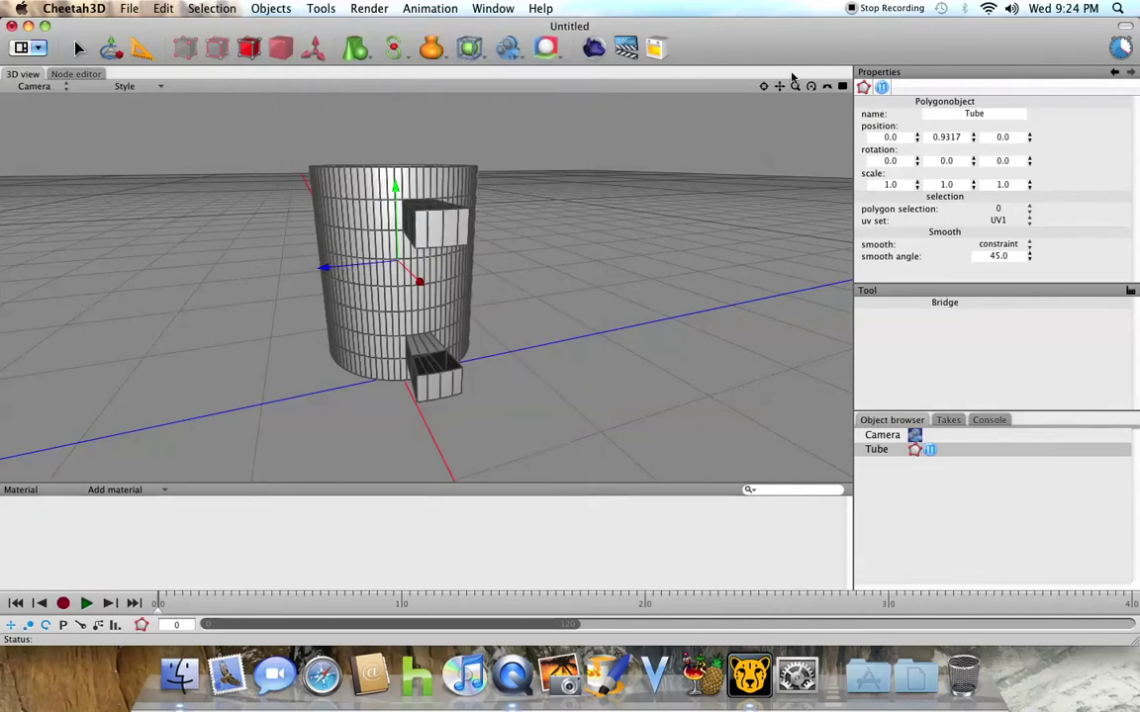
{"action": "left_click_drag", "start_coordinate": [811, 87], "coordinate": [812, 89]}
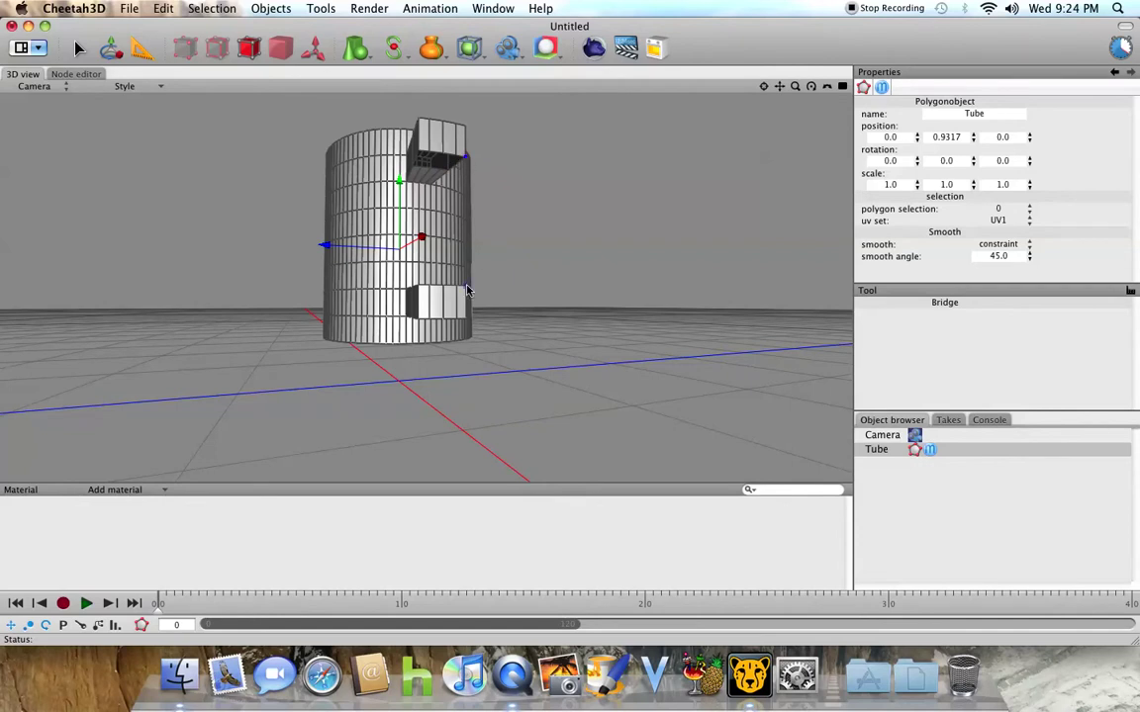
{"action": "left_click", "coordinate": [468, 290]}
{"action": "left_click_drag", "start_coordinate": [817, 92], "coordinate": [680, 97]}
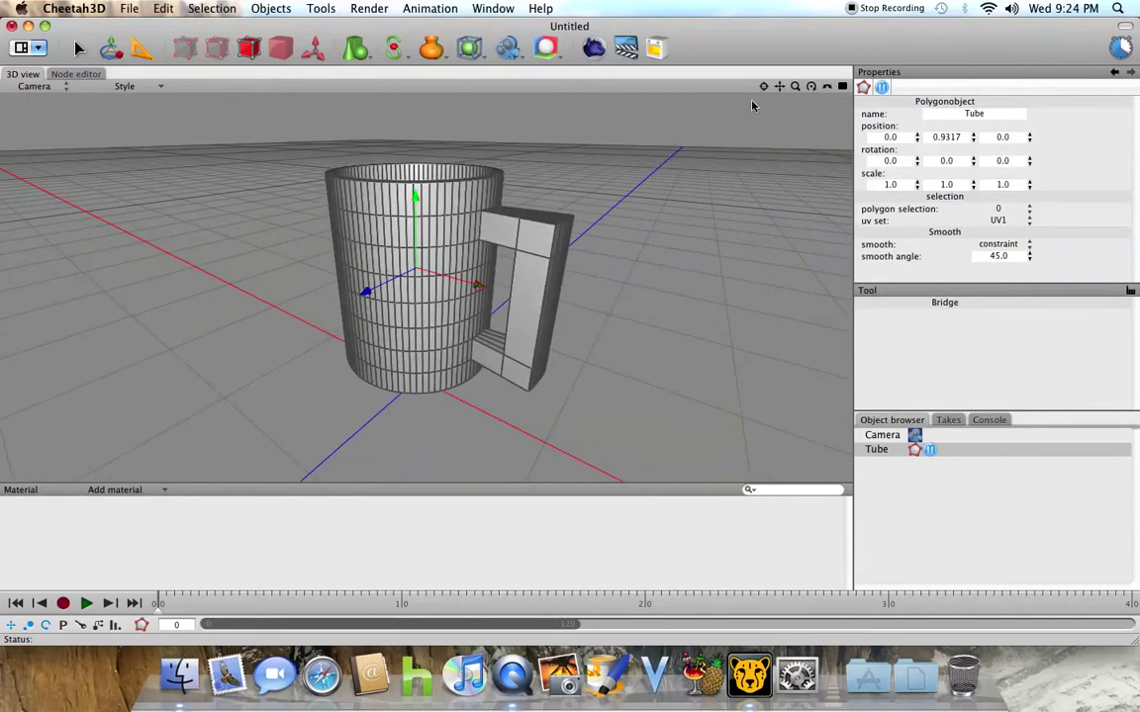
{"action": "left_click_drag", "start_coordinate": [811, 91], "coordinate": [752, 149]}
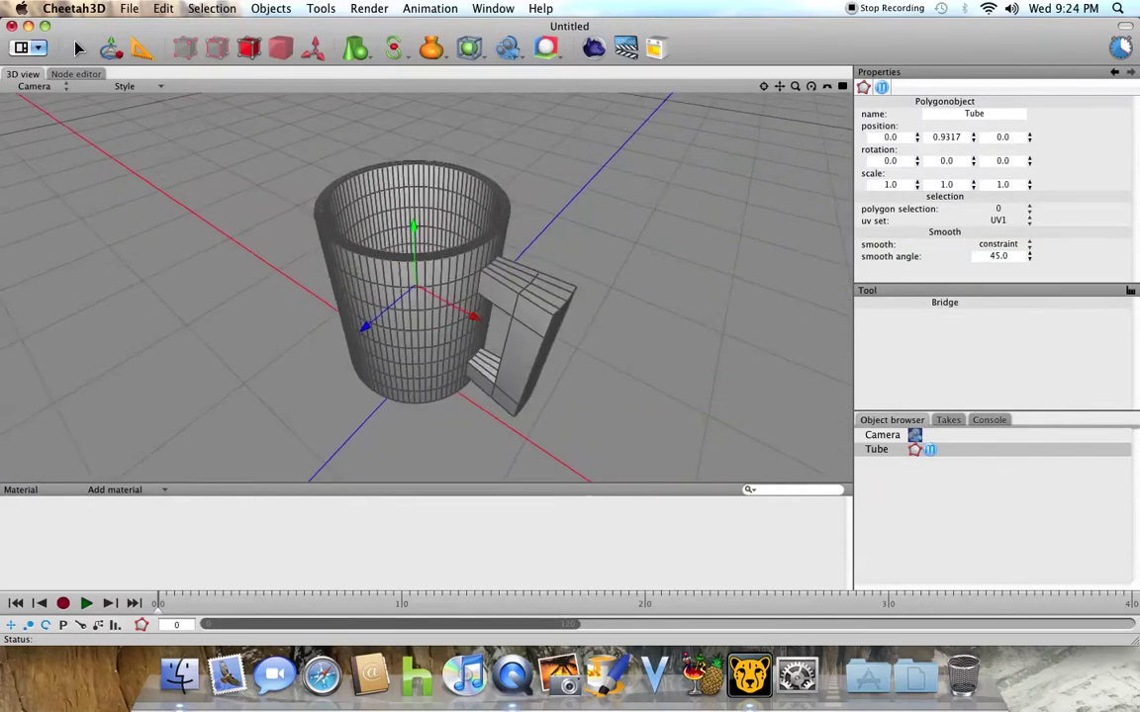
{"action": "mouse_move", "coordinate": [811, 89]}
{"action": "left_mouse_down"}
{"action": "mouse_move", "coordinate": [772, 59]}
{"action": "mouse_move", "coordinate": [806, 138]}
{"action": "left_mouse_up"}
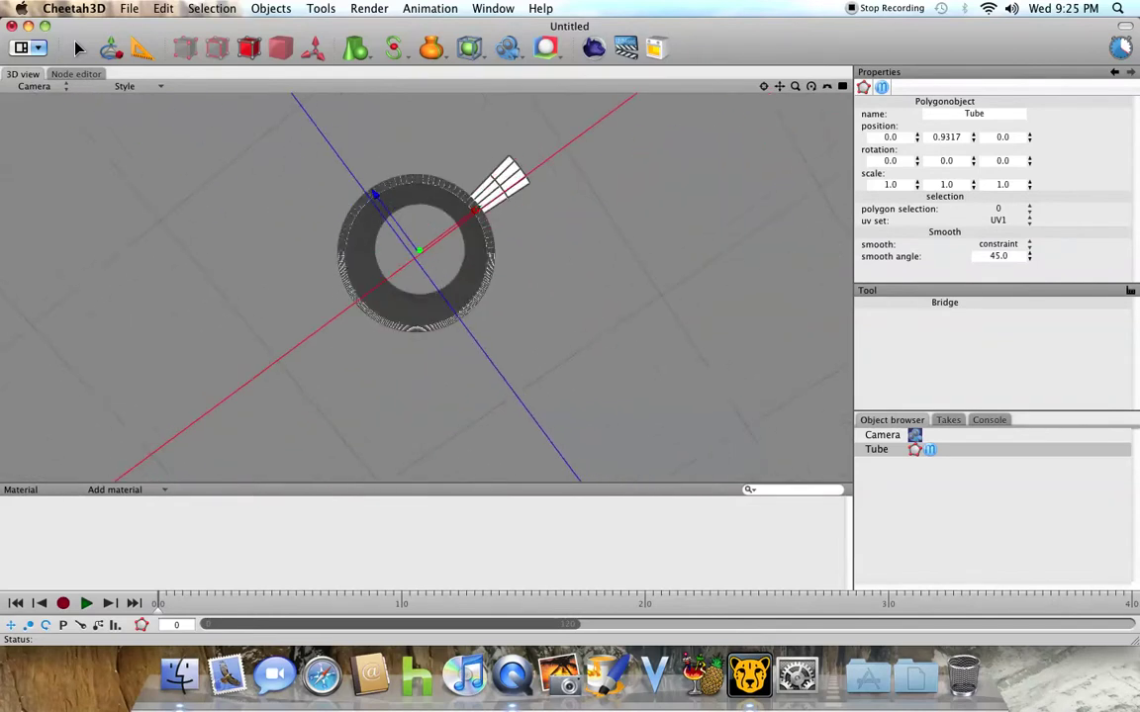
{"action": "left_click_drag", "start_coordinate": [811, 86], "coordinate": [813, 91]}
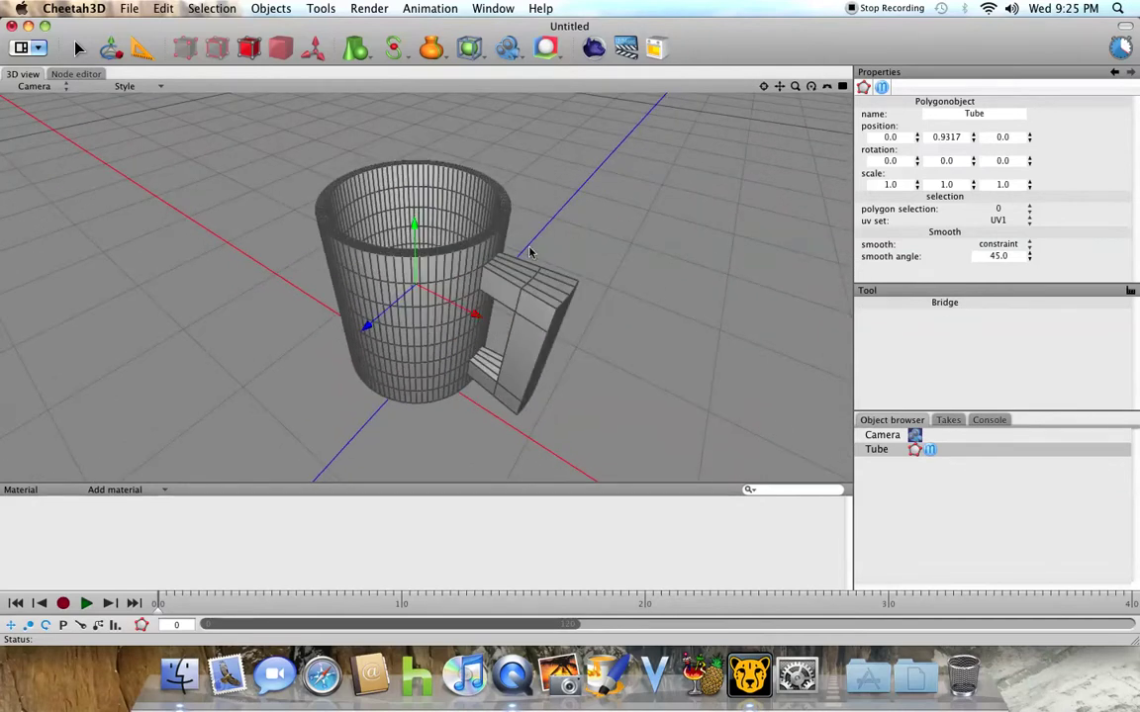
{"action": "left_click", "coordinate": [507, 47]}
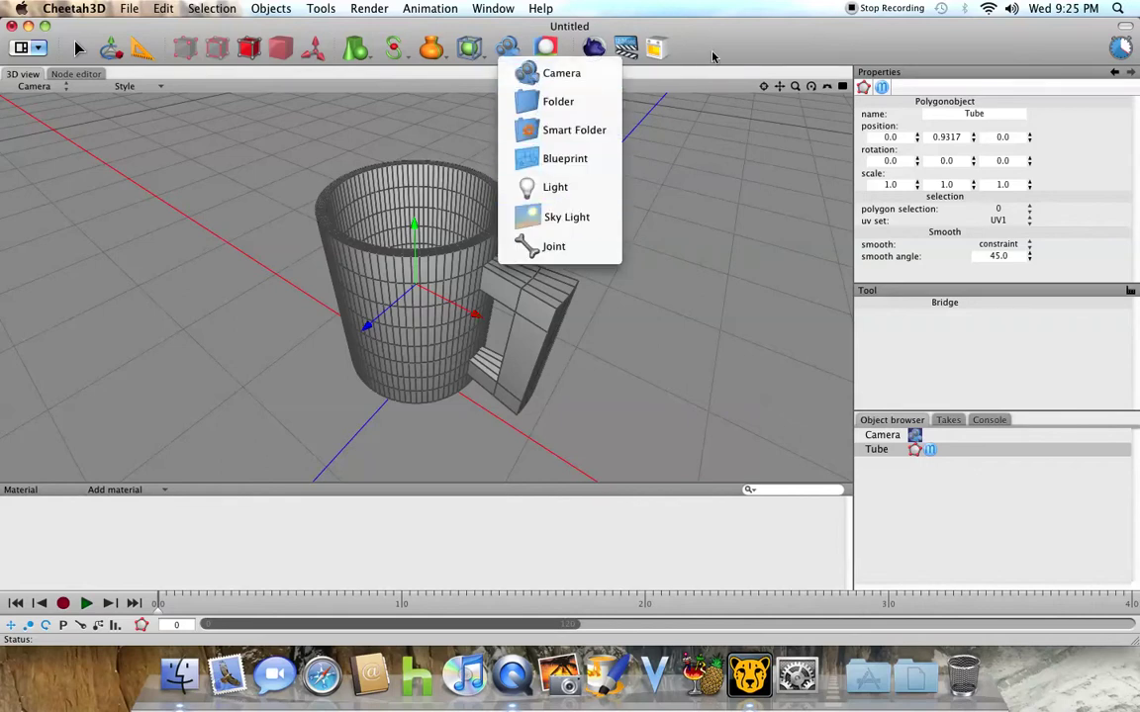
Add a Subdivision deformer under the Tube to round the mug body and handle.
{"action": "left_click", "coordinate": [469, 48]}
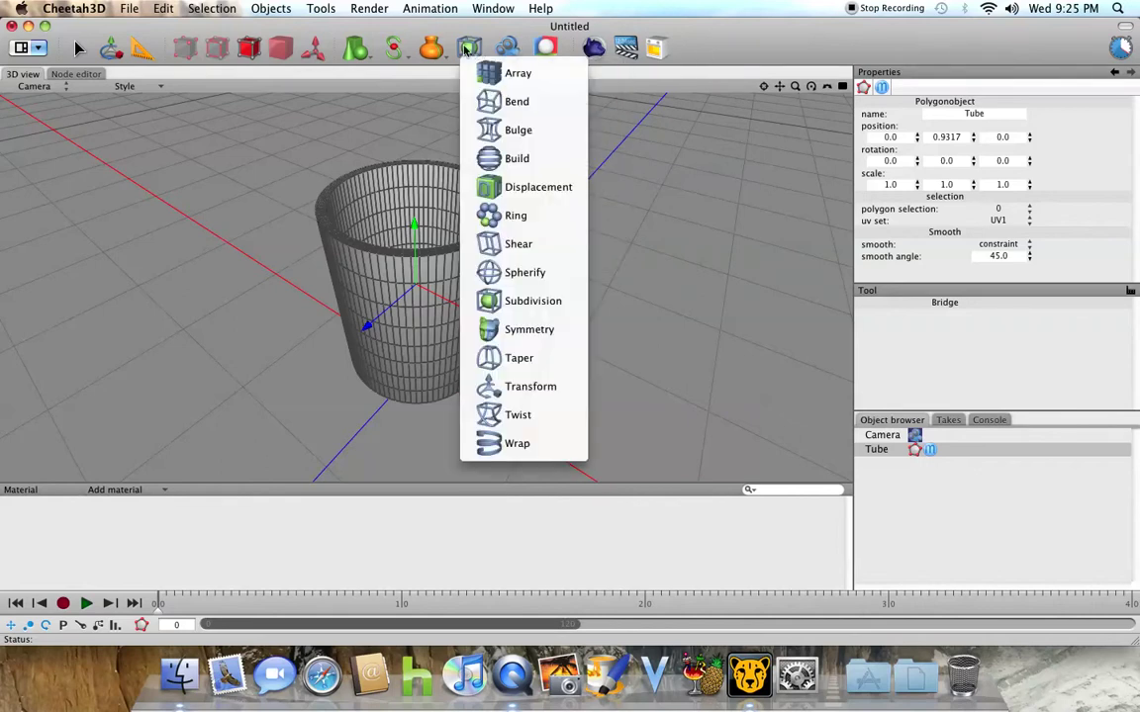
{"action": "left_click", "coordinate": [532, 301]}
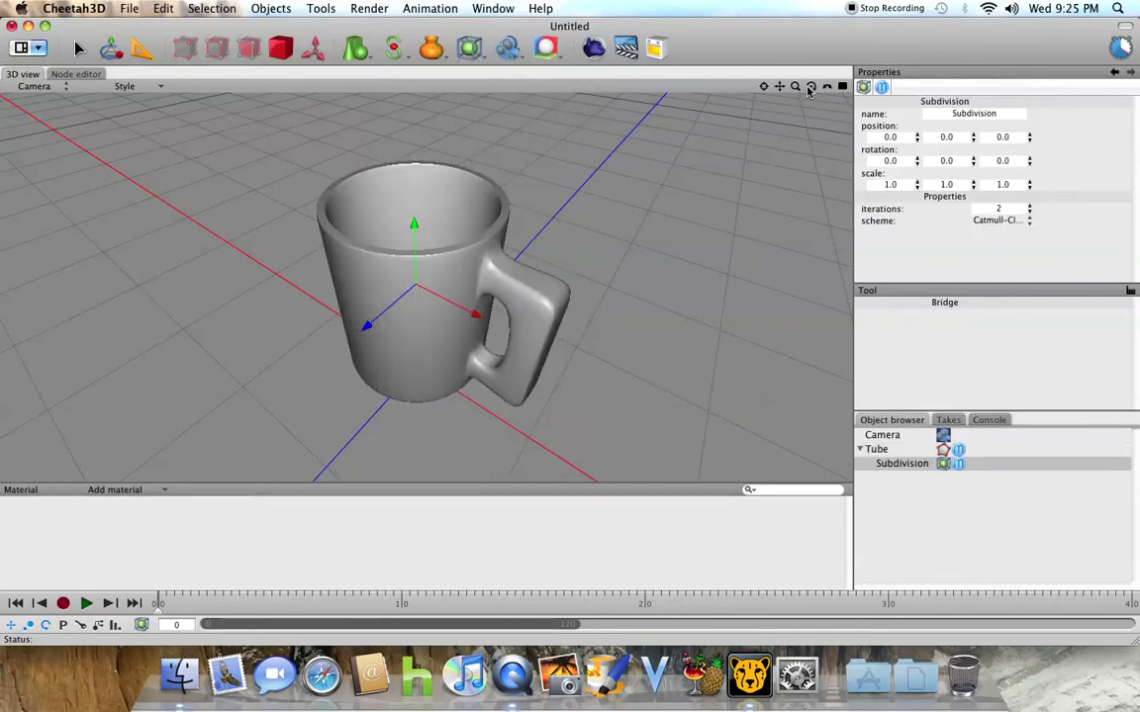
{"action": "left_click_drag", "start_coordinate": [812, 87], "coordinate": [692, 91]}
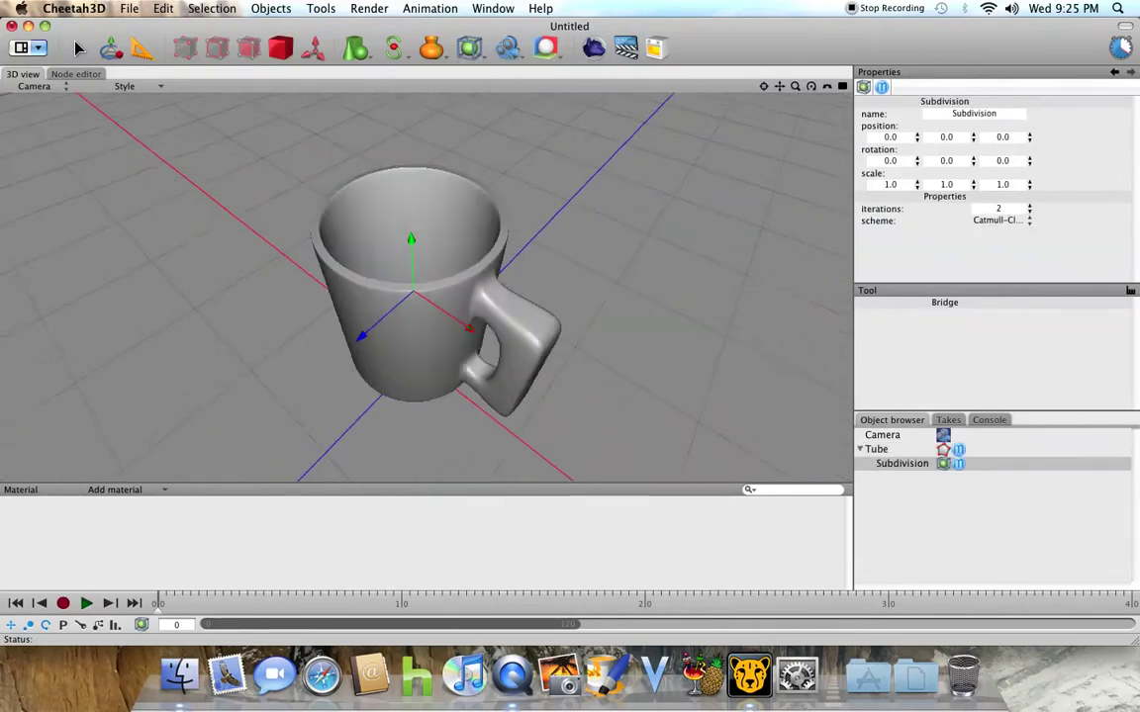
{"action": "left_click_drag", "start_coordinate": [692, 91], "coordinate": [603, 254]}
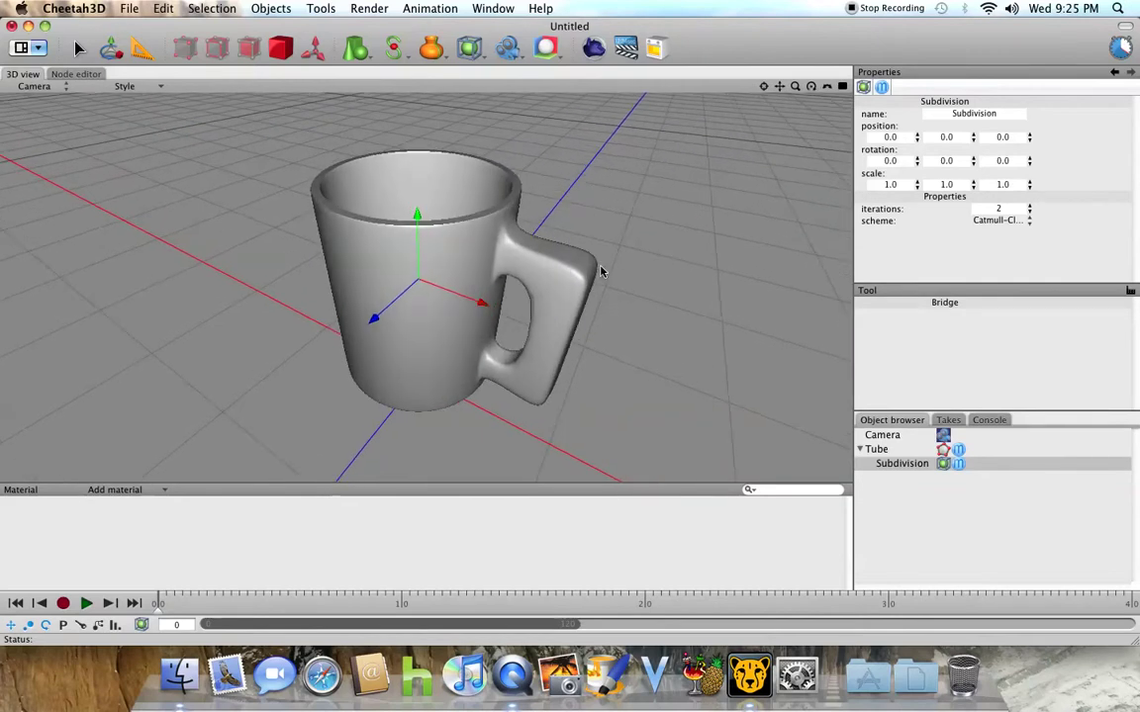
{"action": "left_click", "coordinate": [91, 492]}
{"action": "mouse_move", "coordinate": [94, 542]}
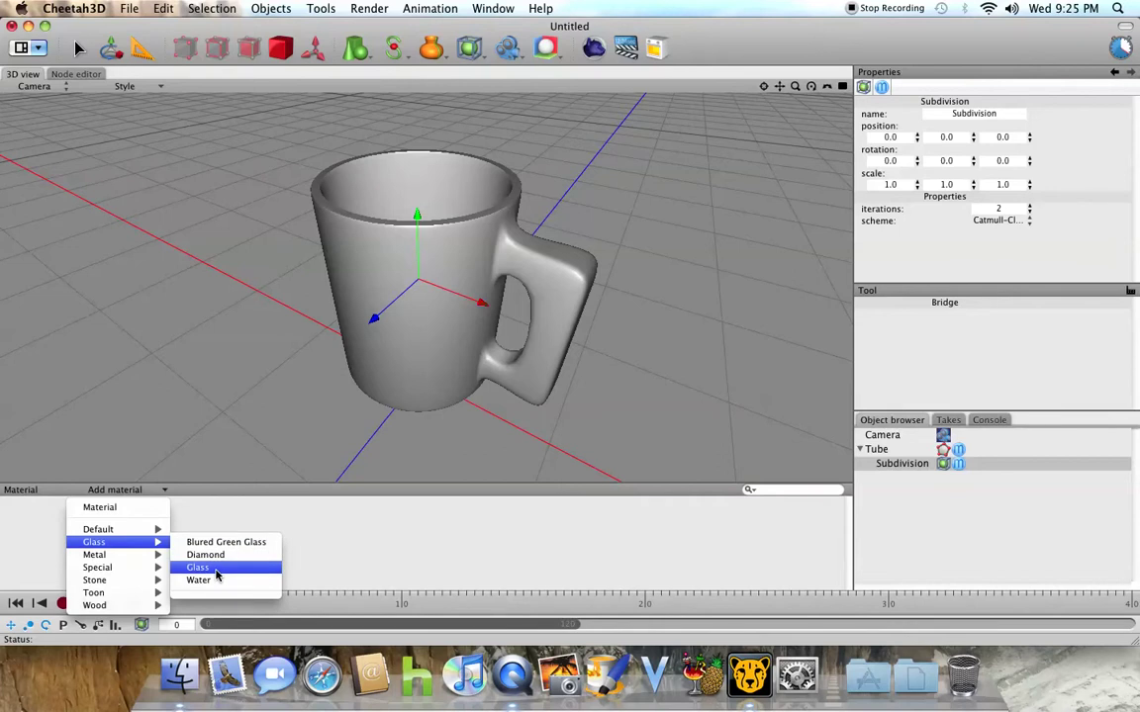
Add the Blured Green Glass, Glass and Water material presets.
{"action": "left_click", "coordinate": [218, 543]}
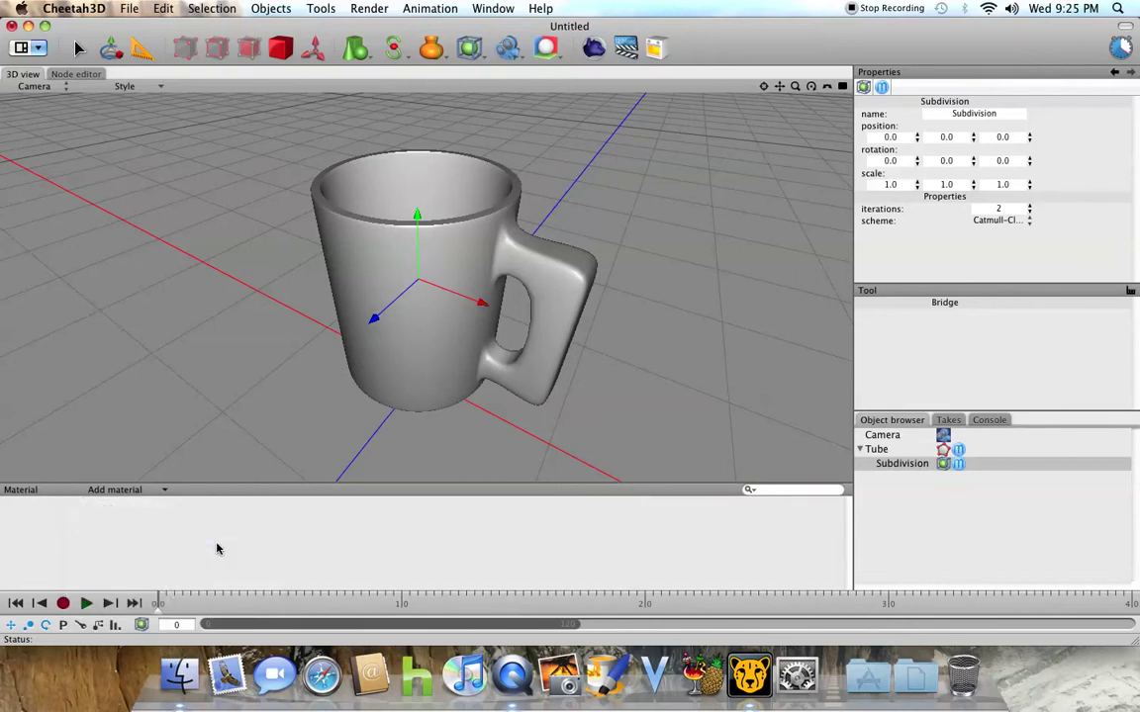
{"action": "left_click", "coordinate": [114, 490]}
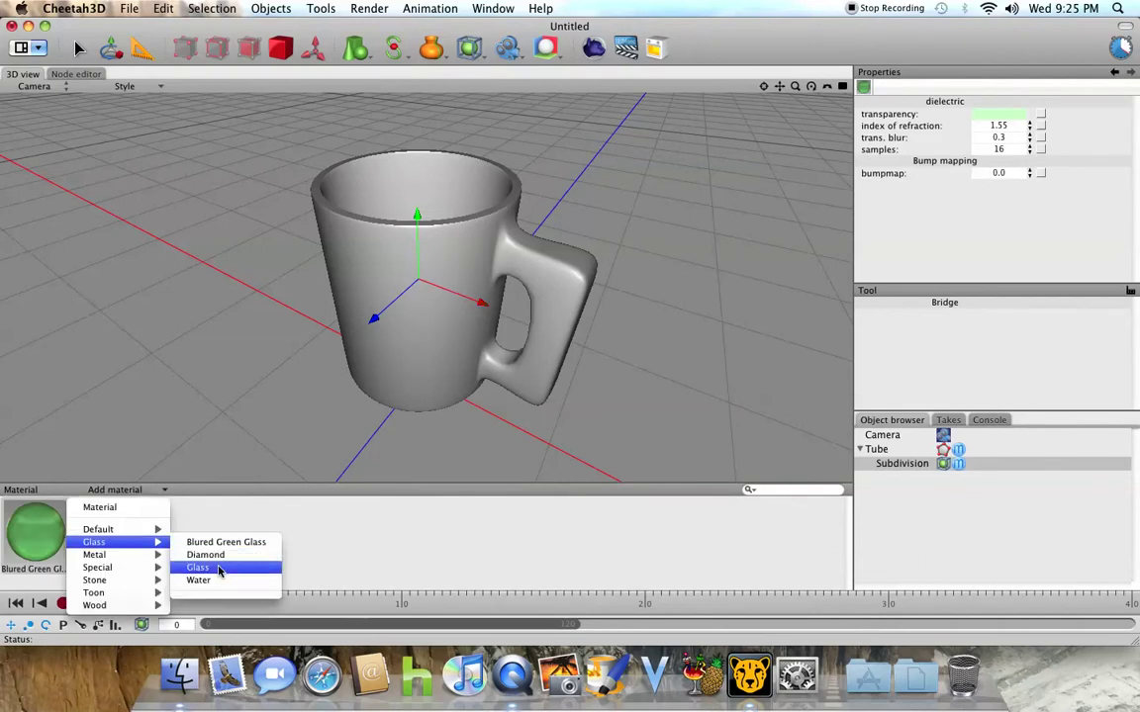
{"action": "left_click", "coordinate": [218, 569]}
{"action": "left_click", "coordinate": [128, 491]}
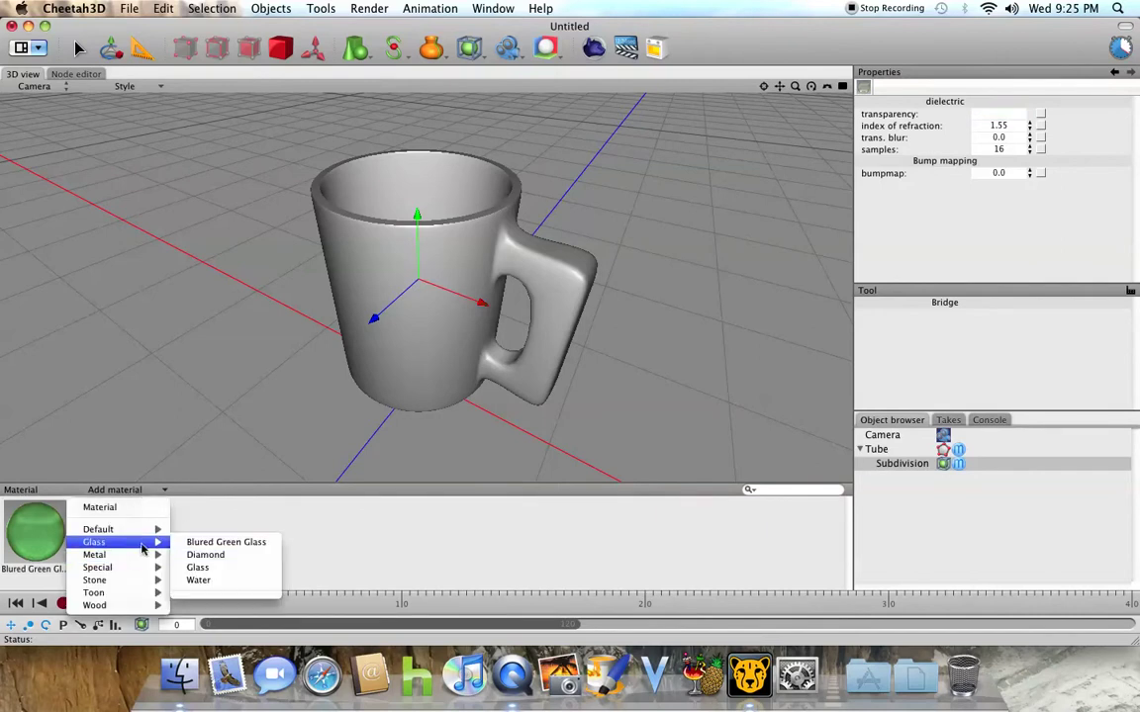
{"action": "left_click", "coordinate": [211, 580]}
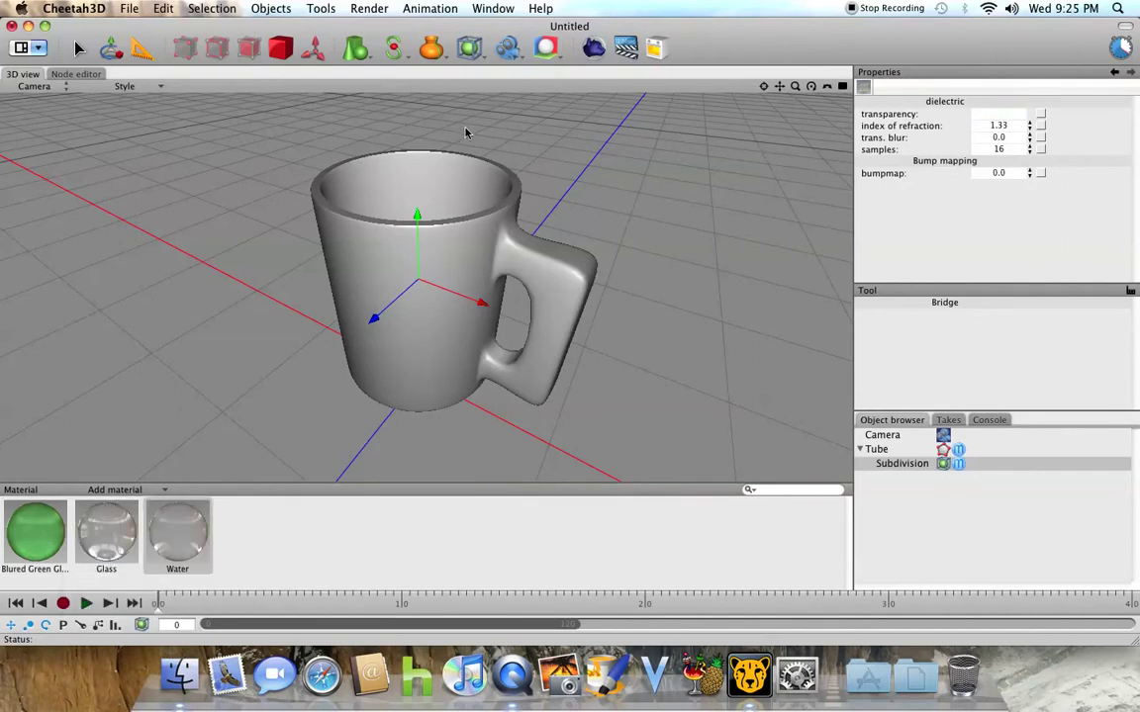
Add a Relief object and lower its depth Z to 8.56.
{"action": "left_click", "coordinate": [393, 46]}
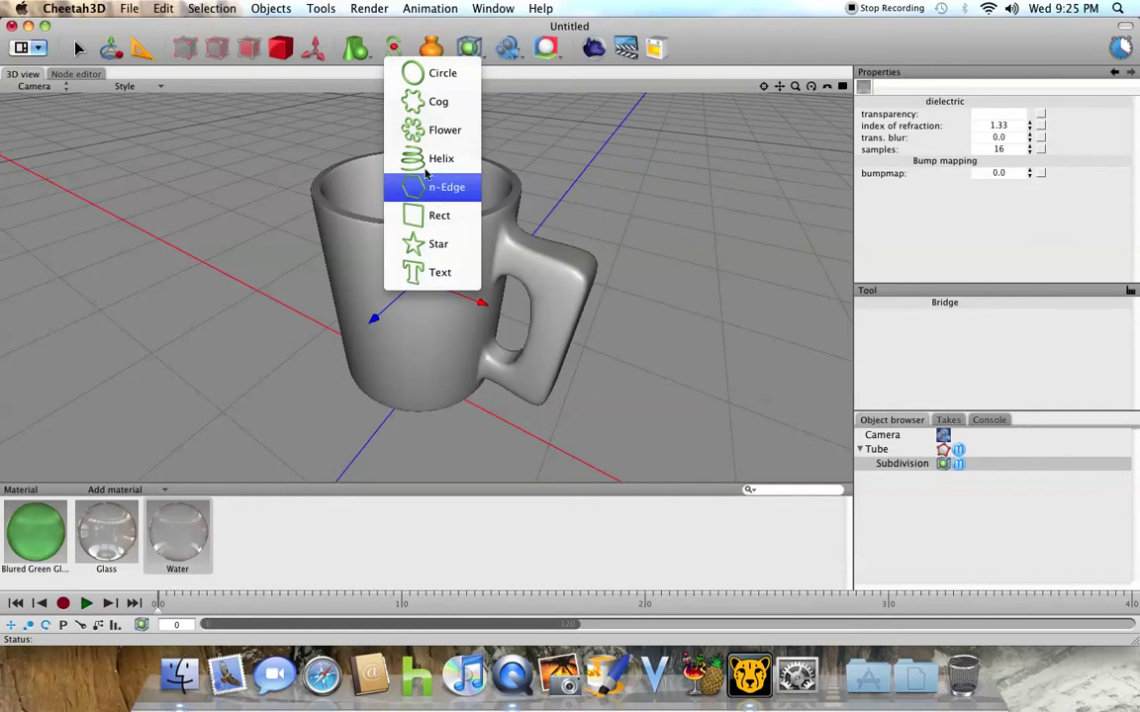
{"action": "left_click", "coordinate": [354, 52]}
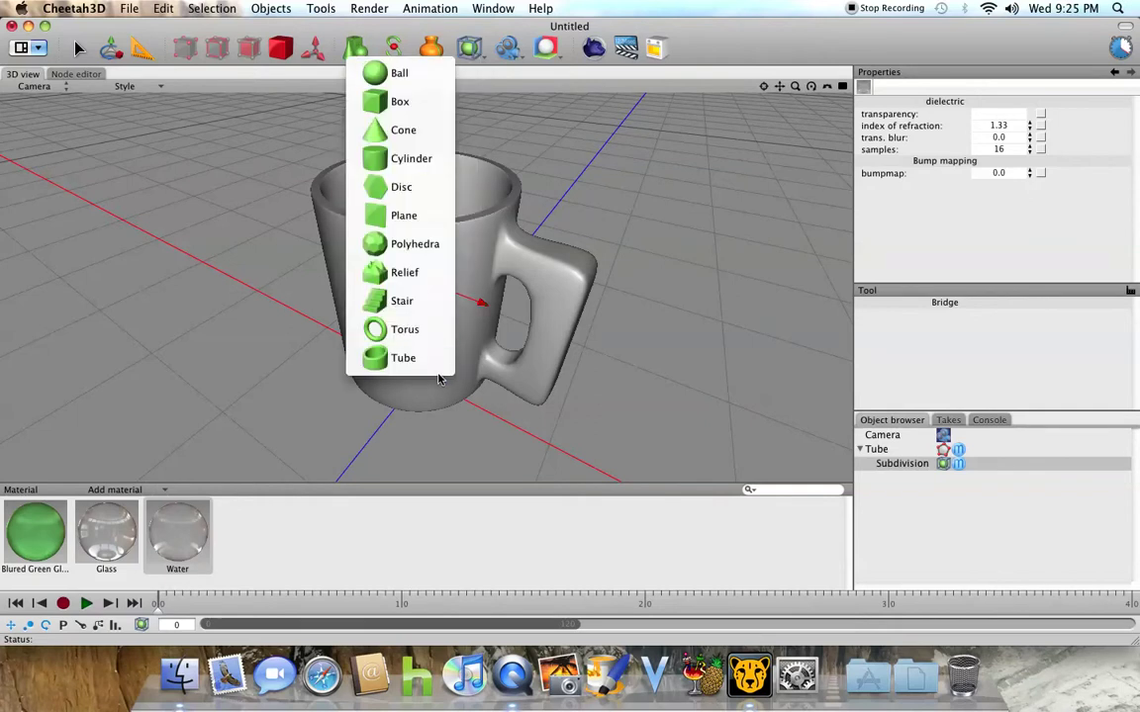
{"action": "left_click", "coordinate": [405, 272]}
{"action": "scroll", "coordinate": [501, 280], "scroll_direction": "down", "scroll_amount": 3}
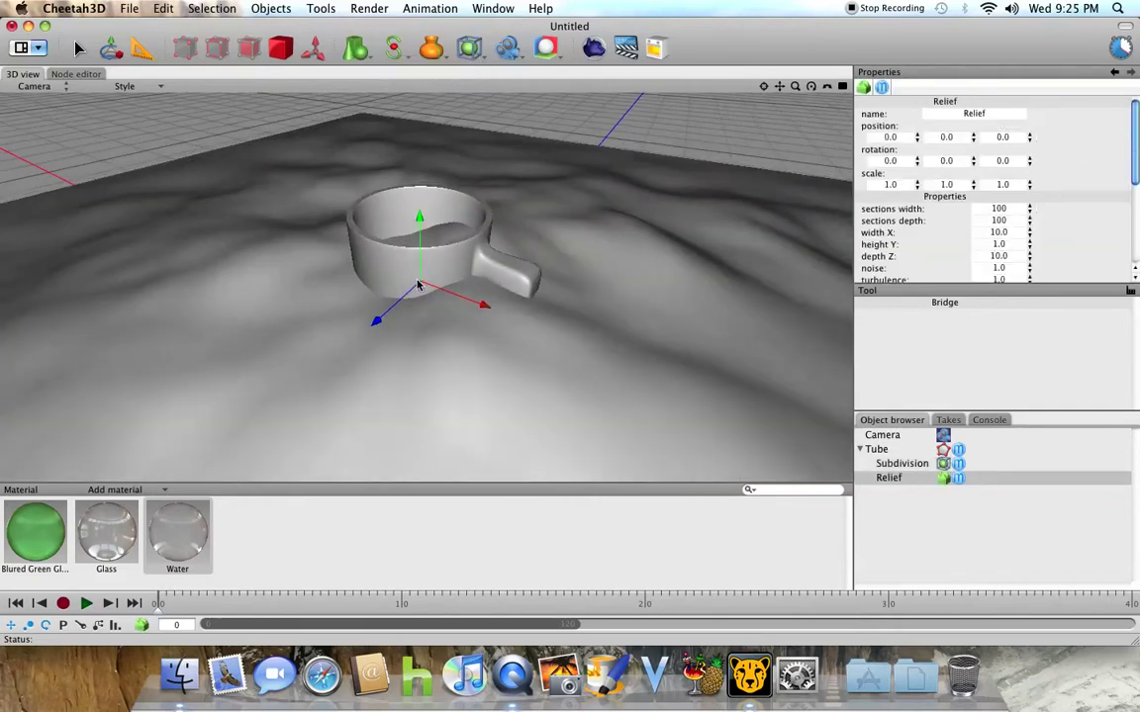
{"action": "scroll", "coordinate": [502, 280], "scroll_direction": "down", "scroll_amount": 3}
{"action": "scroll", "coordinate": [501, 280], "scroll_direction": "down", "scroll_amount": 3}
{"action": "scroll", "coordinate": [941, 242], "scroll_direction": "down", "scroll_amount": 3}
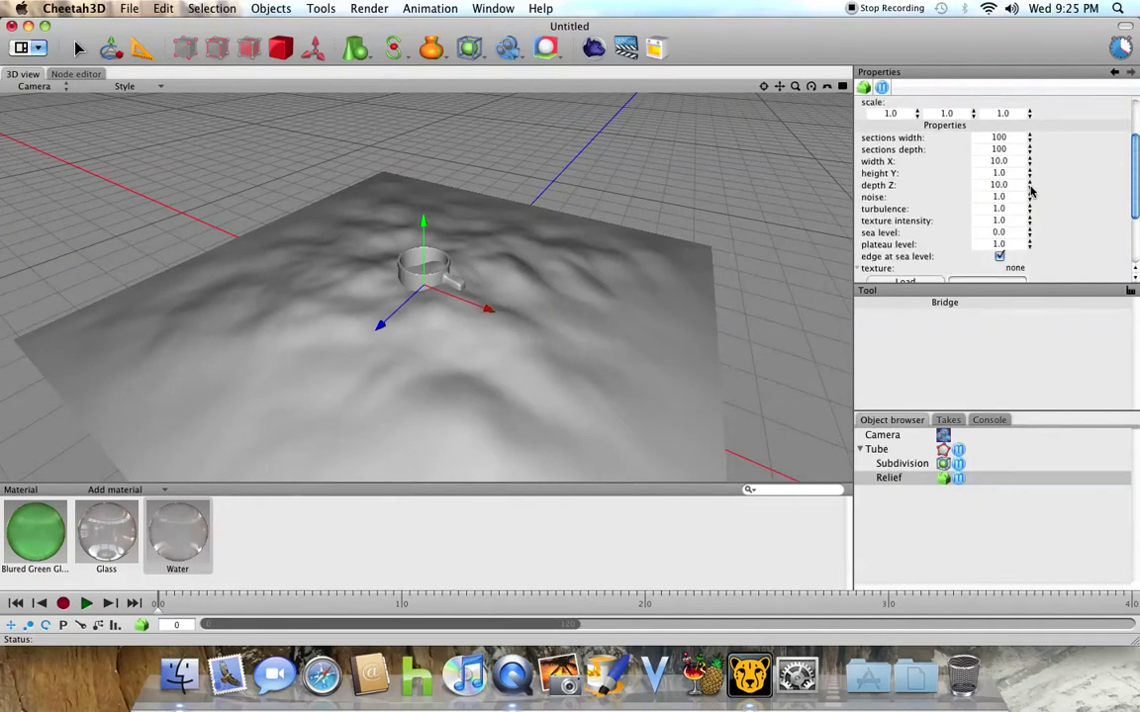
{"action": "left_click_drag", "start_coordinate": [1029, 191], "coordinate": [1035, 297]}
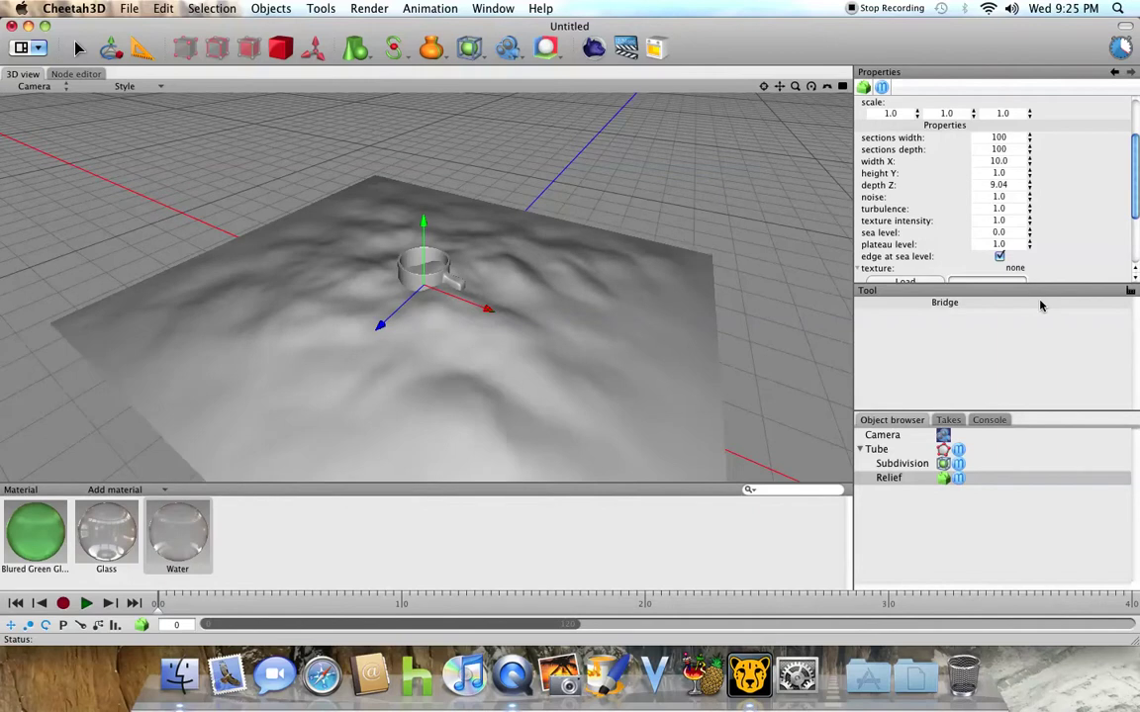
Scale the relief down in X, Y and Z so it sits inside the mug's rim.
{"action": "left_click", "coordinate": [122, 55]}
{"action": "left_click_drag", "start_coordinate": [512, 314], "coordinate": [276, 210]}
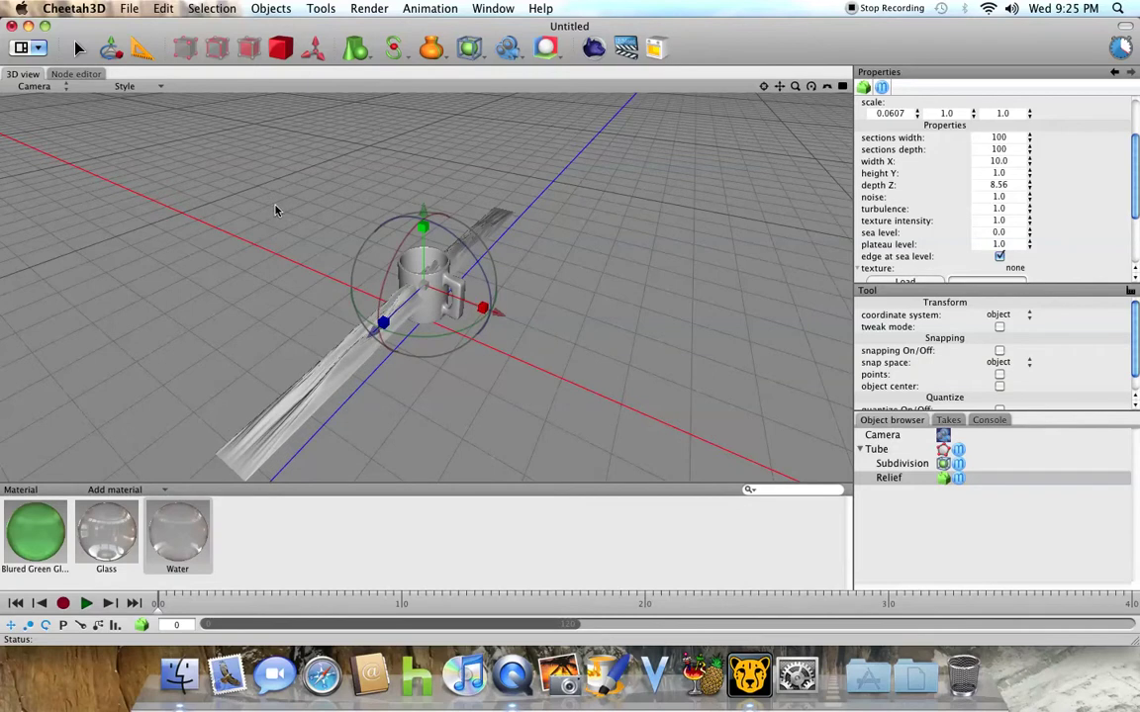
{"action": "left_click_drag", "start_coordinate": [497, 315], "coordinate": [491, 310]}
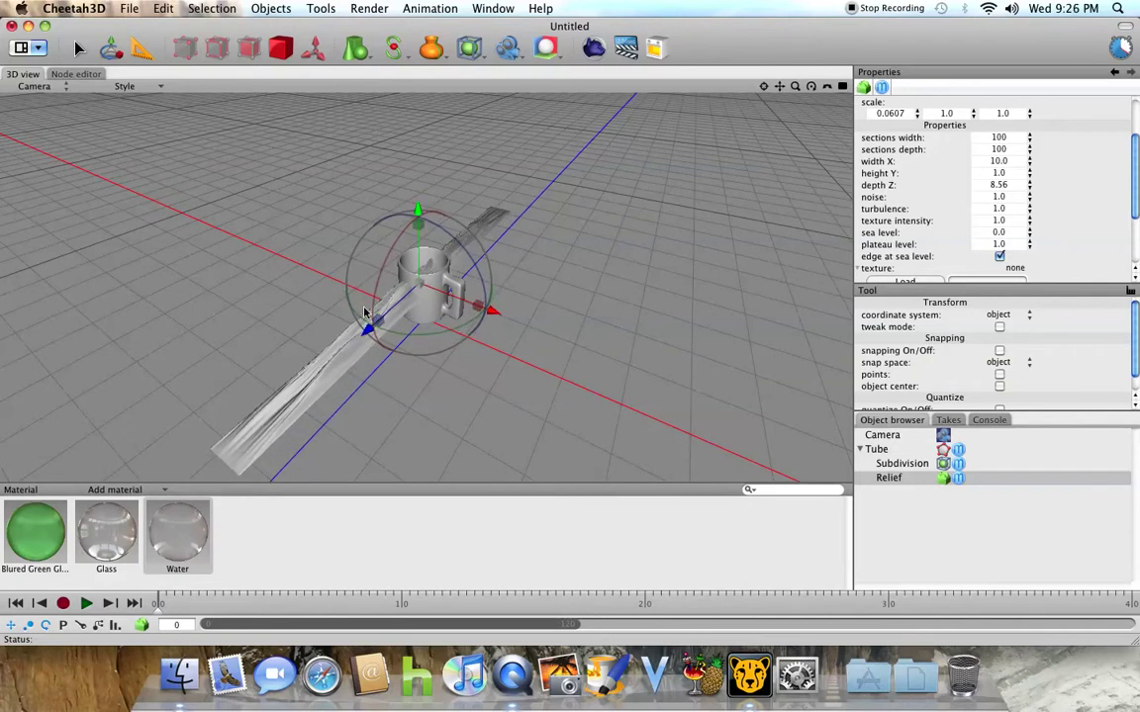
{"action": "mouse_move", "coordinate": [367, 328]}
{"action": "left_mouse_down"}
{"action": "mouse_move", "coordinate": [378, 319]}
{"action": "mouse_move", "coordinate": [368, 328]}
{"action": "left_mouse_up"}
{"action": "left_click_drag", "start_coordinate": [419, 209], "coordinate": [417, 225]}
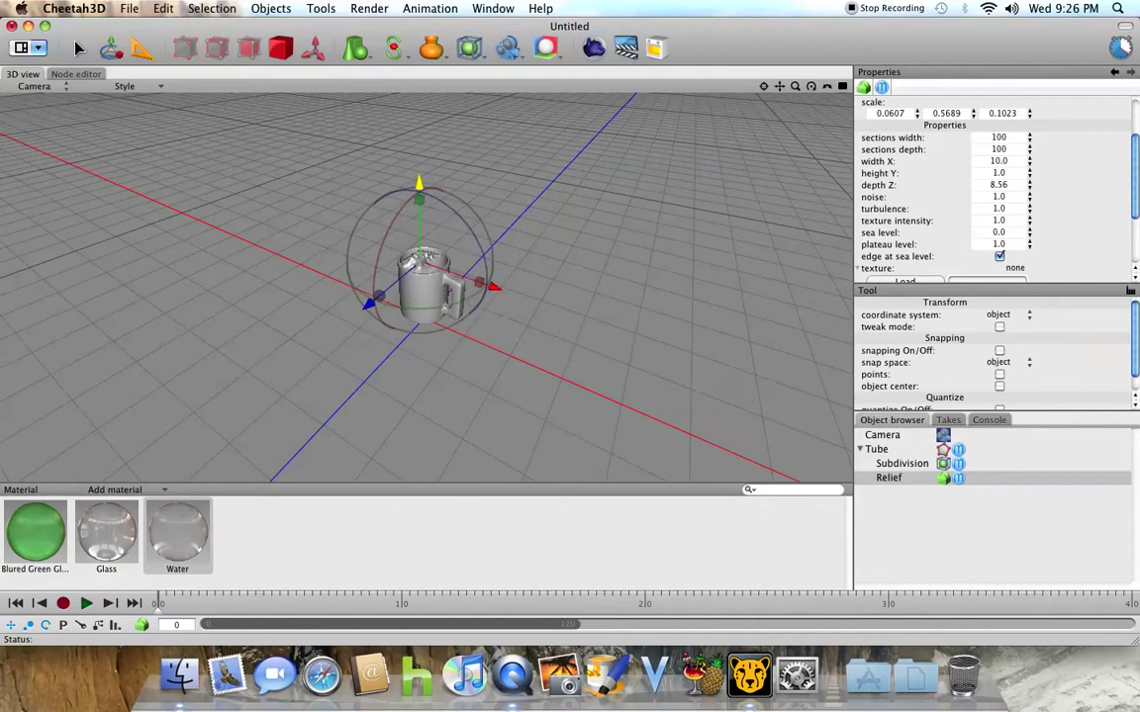
{"action": "left_click_drag", "start_coordinate": [419, 201], "coordinate": [417, 203]}
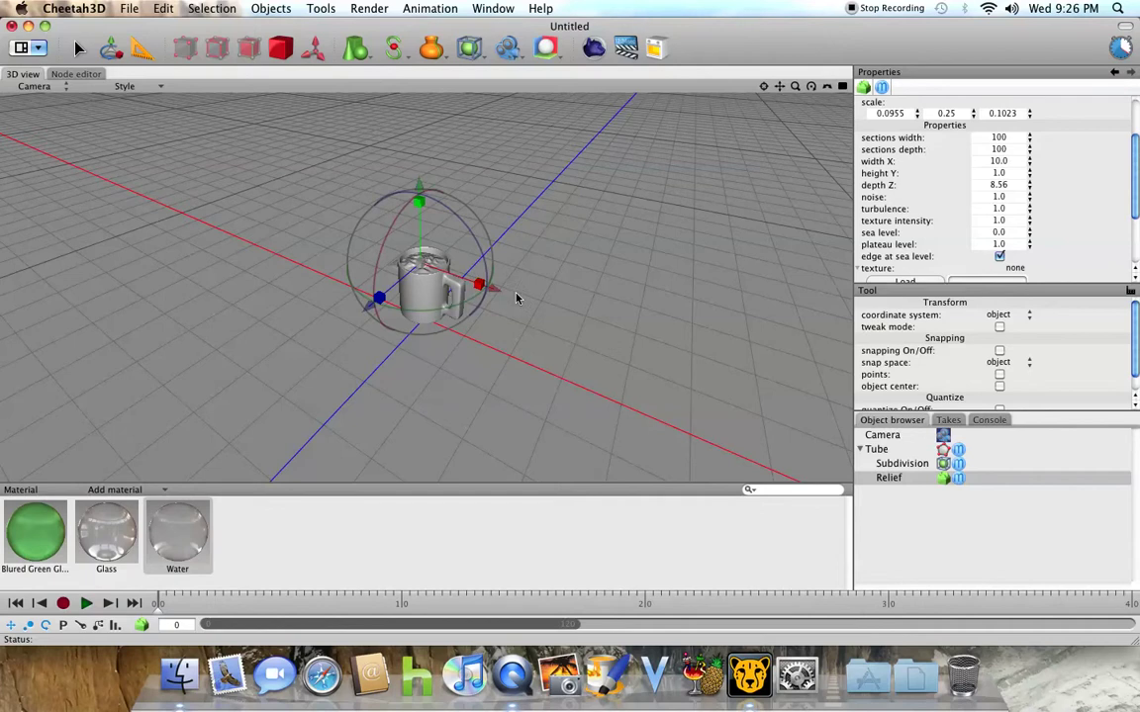
{"action": "scroll", "coordinate": [502, 293], "scroll_direction": "up", "scroll_amount": 2}
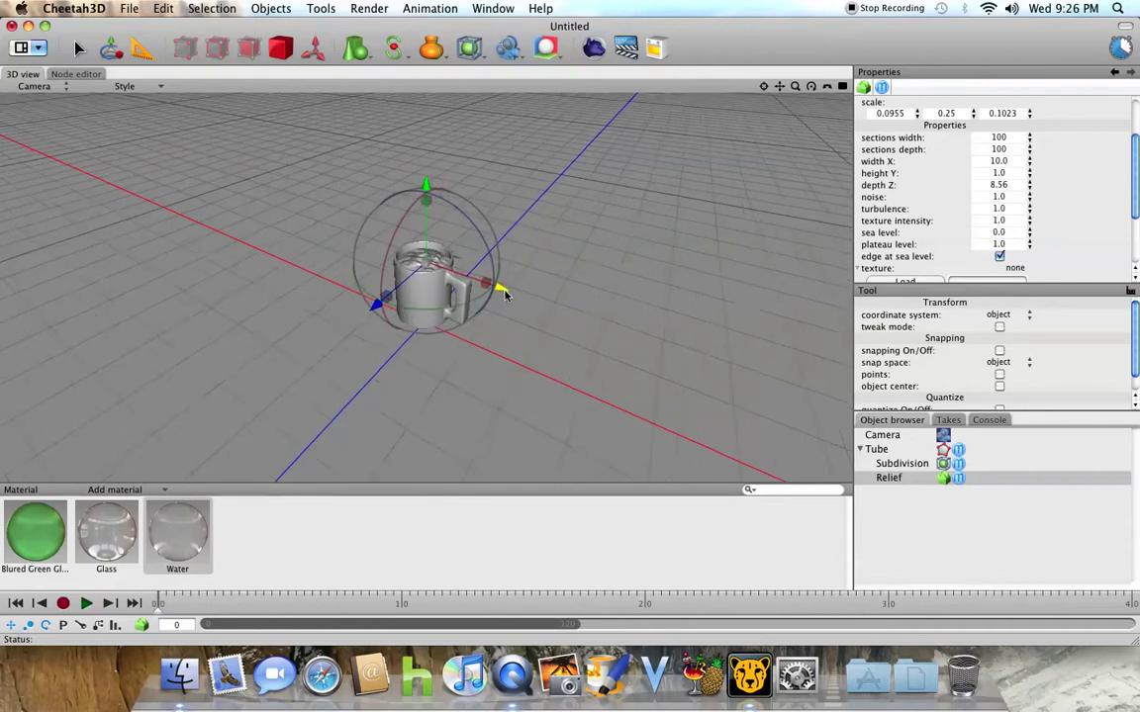
{"action": "scroll", "coordinate": [505, 293], "scroll_direction": "up", "scroll_amount": 2}
{"action": "scroll", "coordinate": [504, 293], "scroll_direction": "up", "scroll_amount": 3}
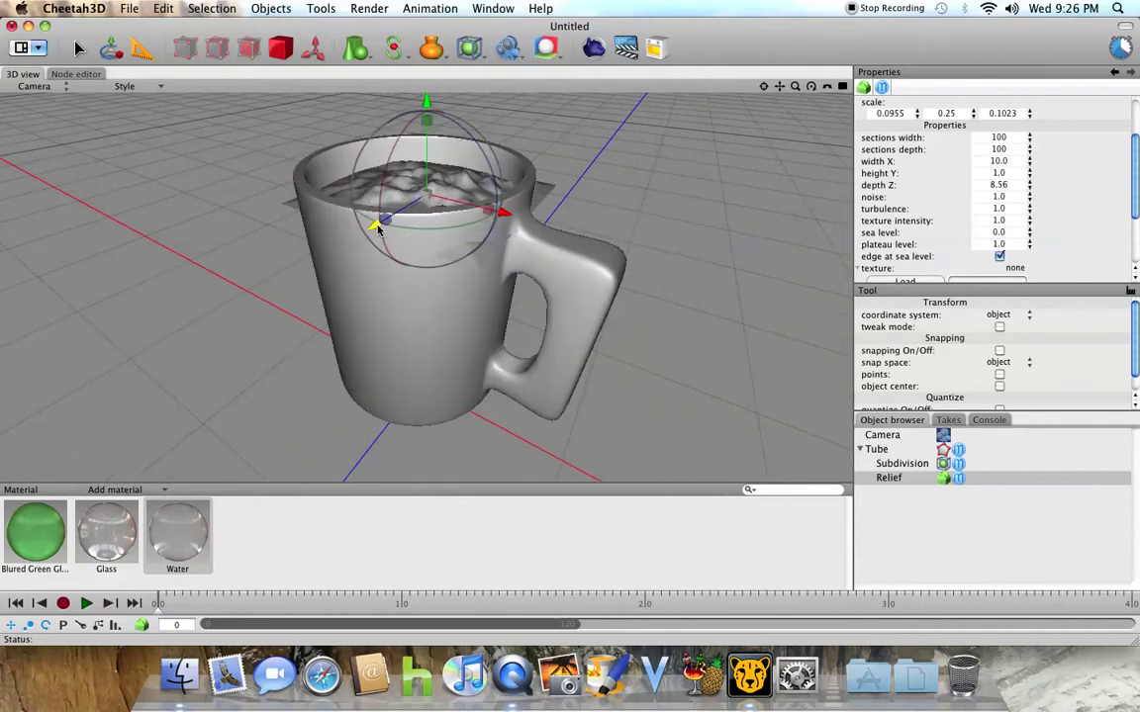
{"action": "left_click_drag", "start_coordinate": [378, 226], "coordinate": [381, 222]}
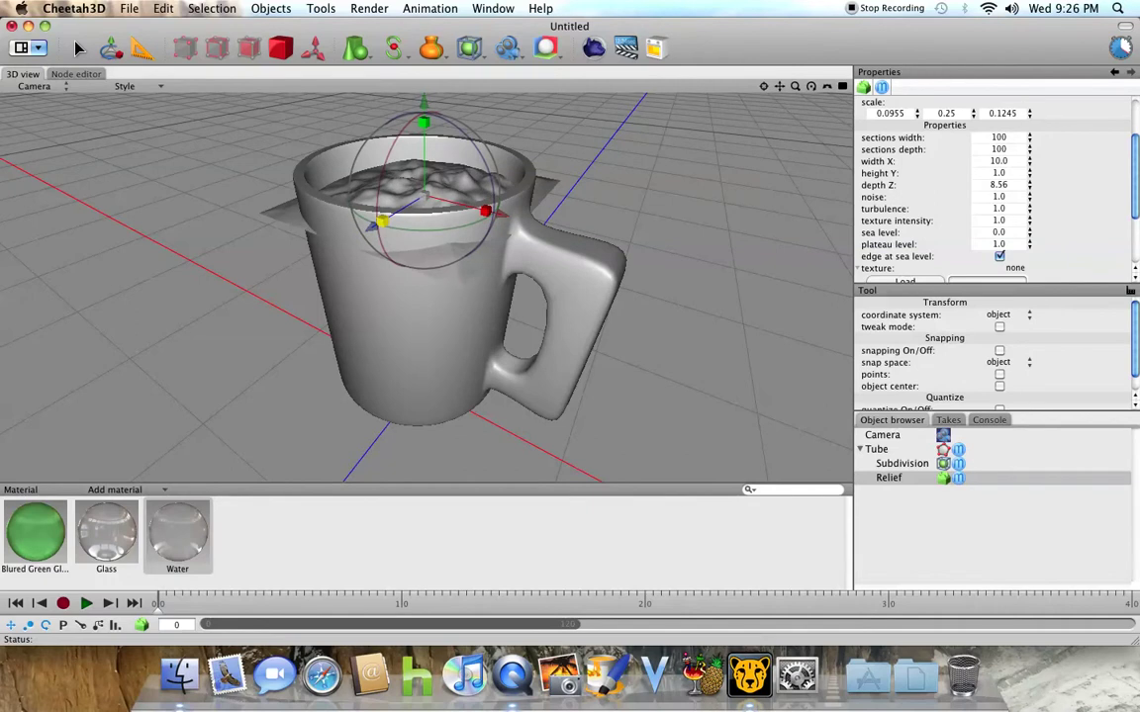
{"action": "left_click_drag", "start_coordinate": [424, 122], "coordinate": [423, 132]}
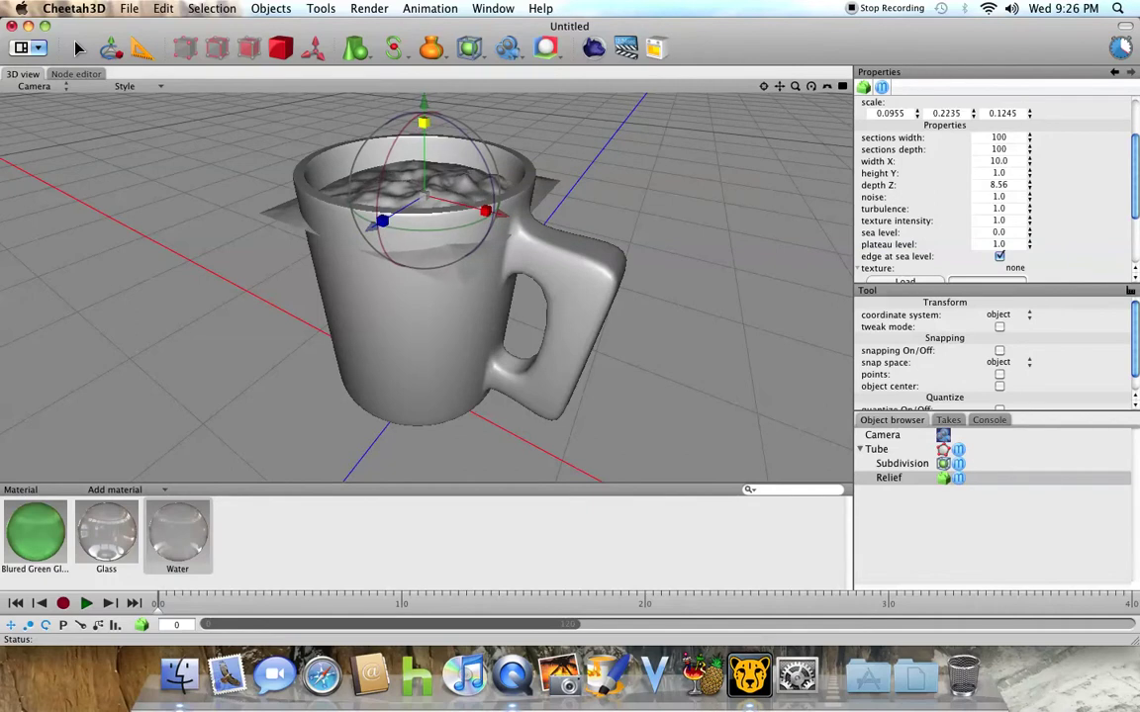
Convert the Relief into an editable polygon object.
{"action": "left_click", "coordinate": [113, 51]}
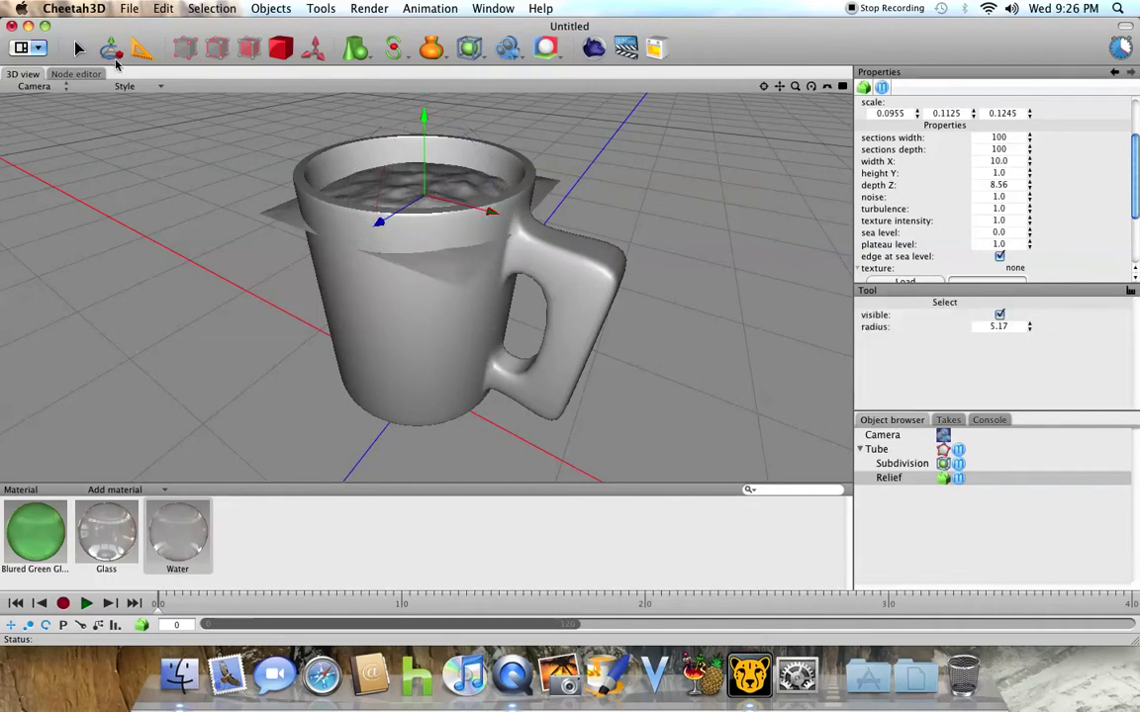
{"action": "left_click", "coordinate": [941, 481]}
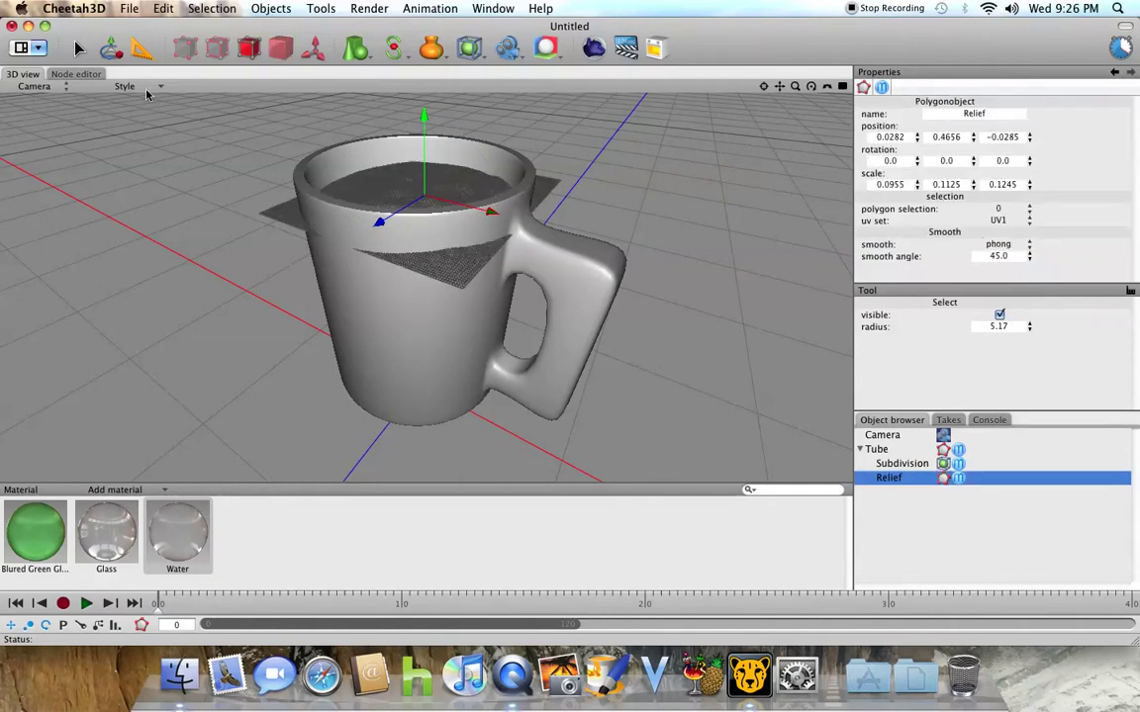
{"action": "left_click_drag", "start_coordinate": [427, 279], "coordinate": [461, 286]}
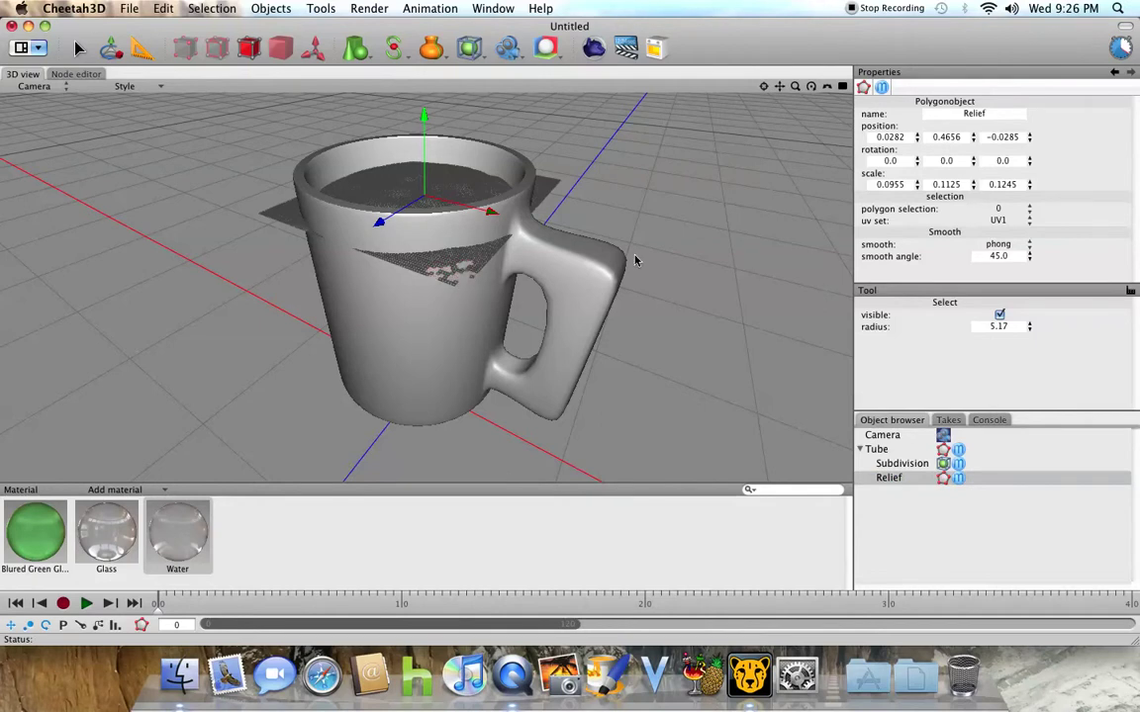
{"action": "left_click_drag", "start_coordinate": [811, 87], "coordinate": [812, 89]}
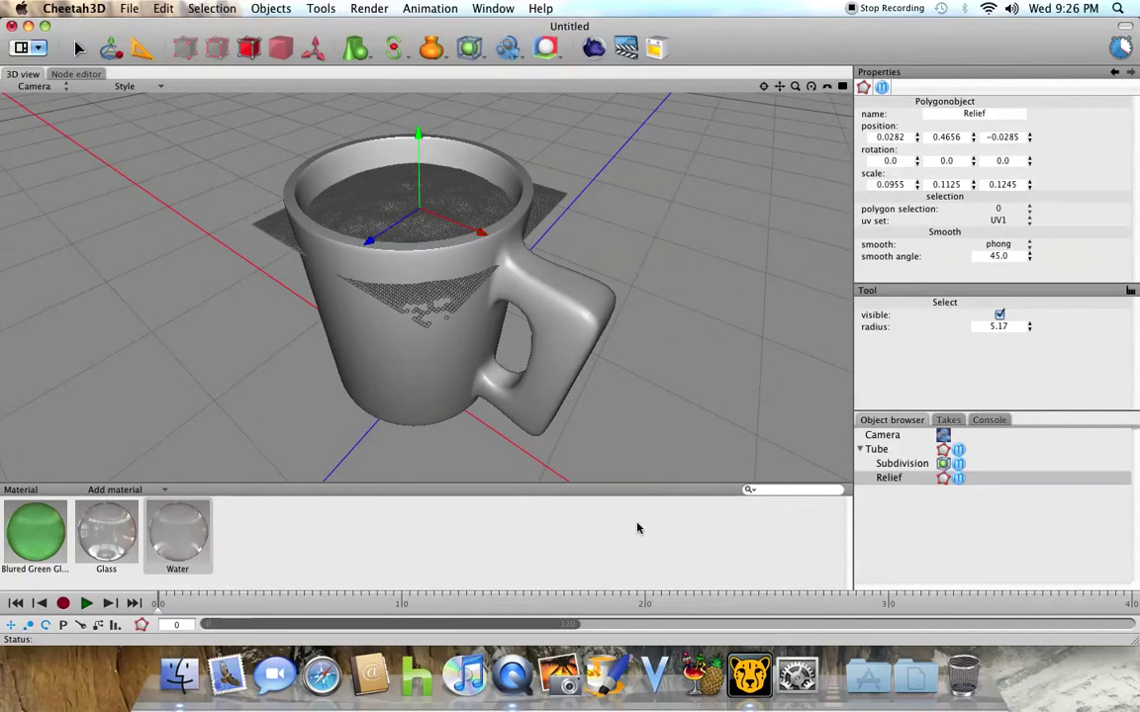
Apply Water to the relief and Blured Green Glass to the Tube, with transparent shading.
{"action": "left_click", "coordinate": [879, 463]}
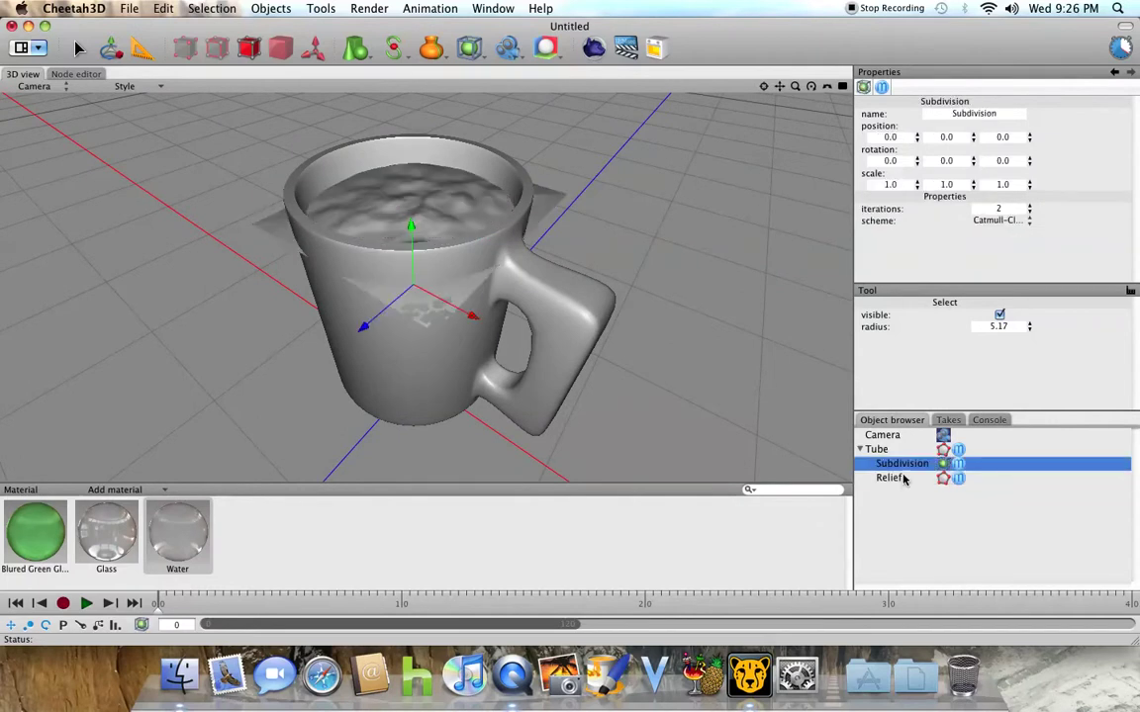
{"action": "left_click", "coordinate": [888, 478]}
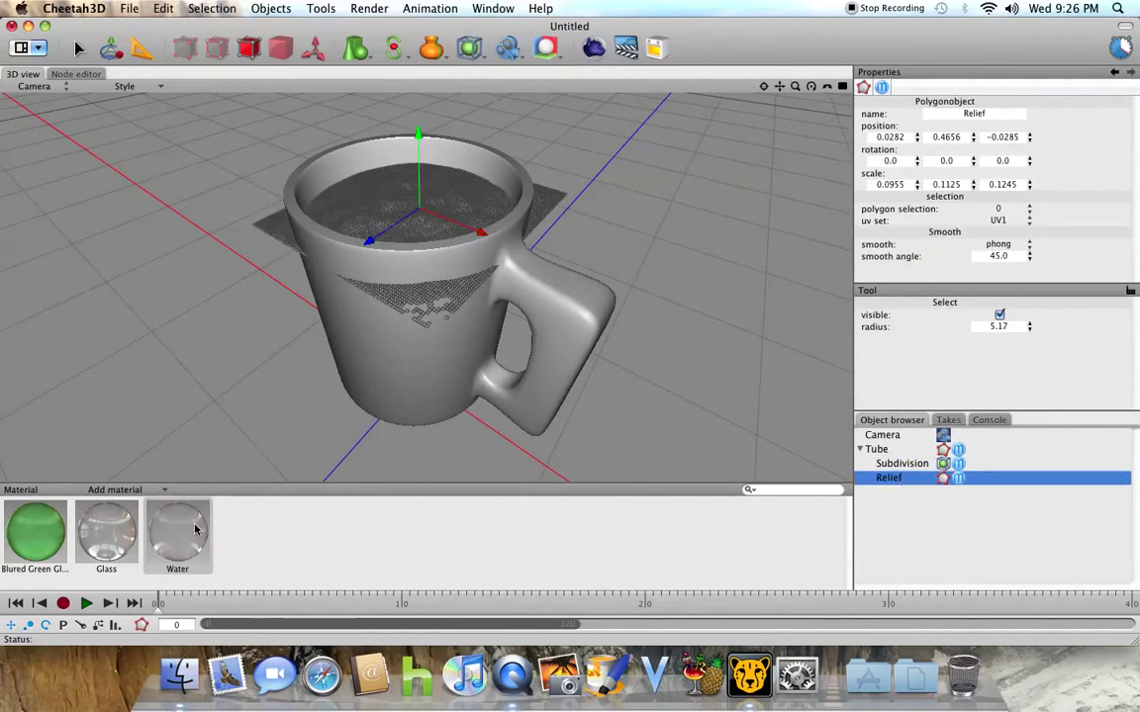
{"action": "left_click_drag", "start_coordinate": [195, 529], "coordinate": [365, 220]}
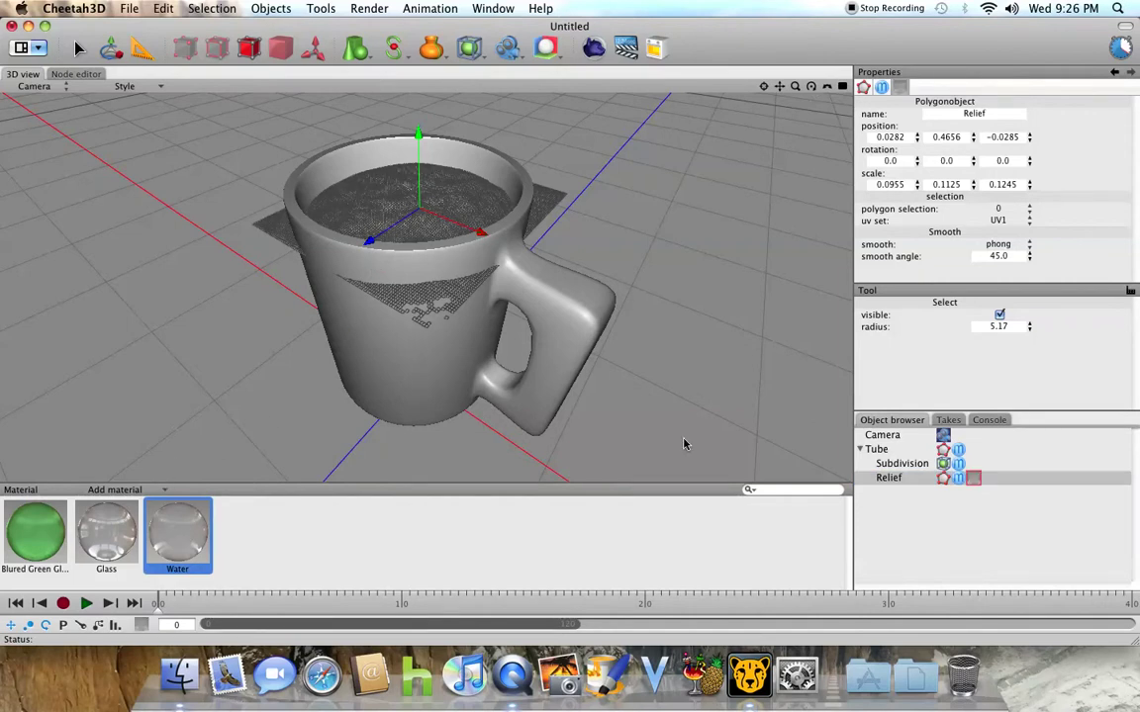
{"action": "left_click", "coordinate": [877, 449]}
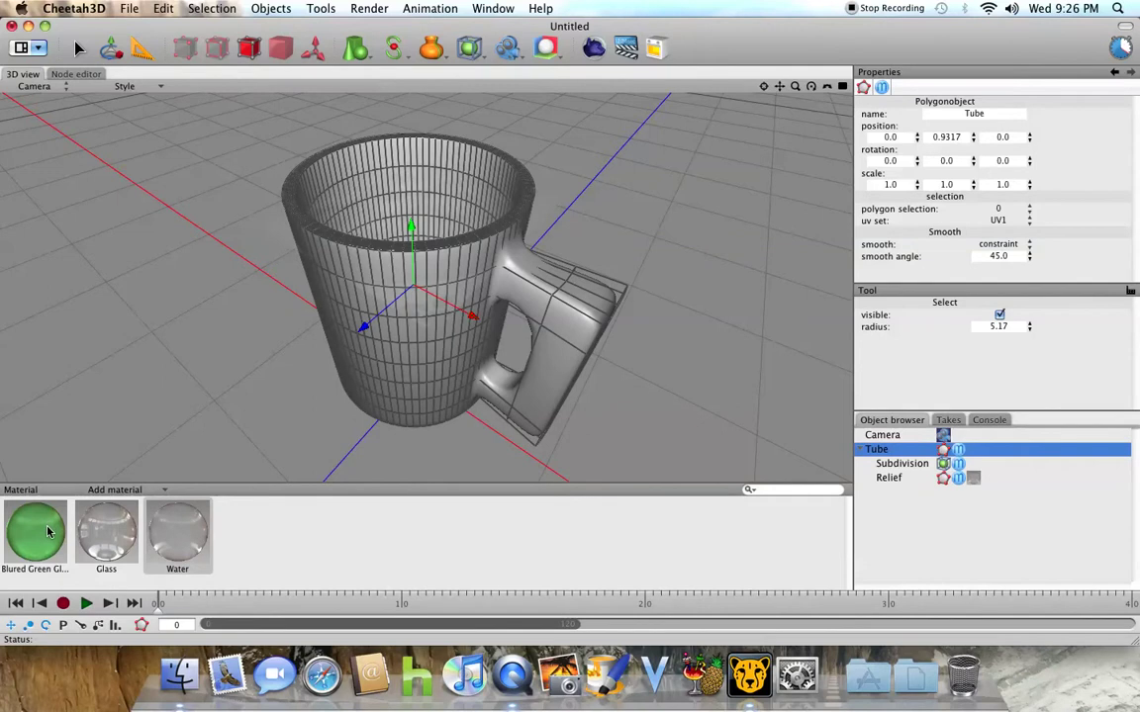
{"action": "mouse_move", "coordinate": [35, 534]}
{"action": "left_mouse_down"}
{"action": "mouse_move", "coordinate": [218, 399]}
{"action": "mouse_move", "coordinate": [388, 329]}
{"action": "mouse_move", "coordinate": [398, 338]}
{"action": "left_mouse_up"}
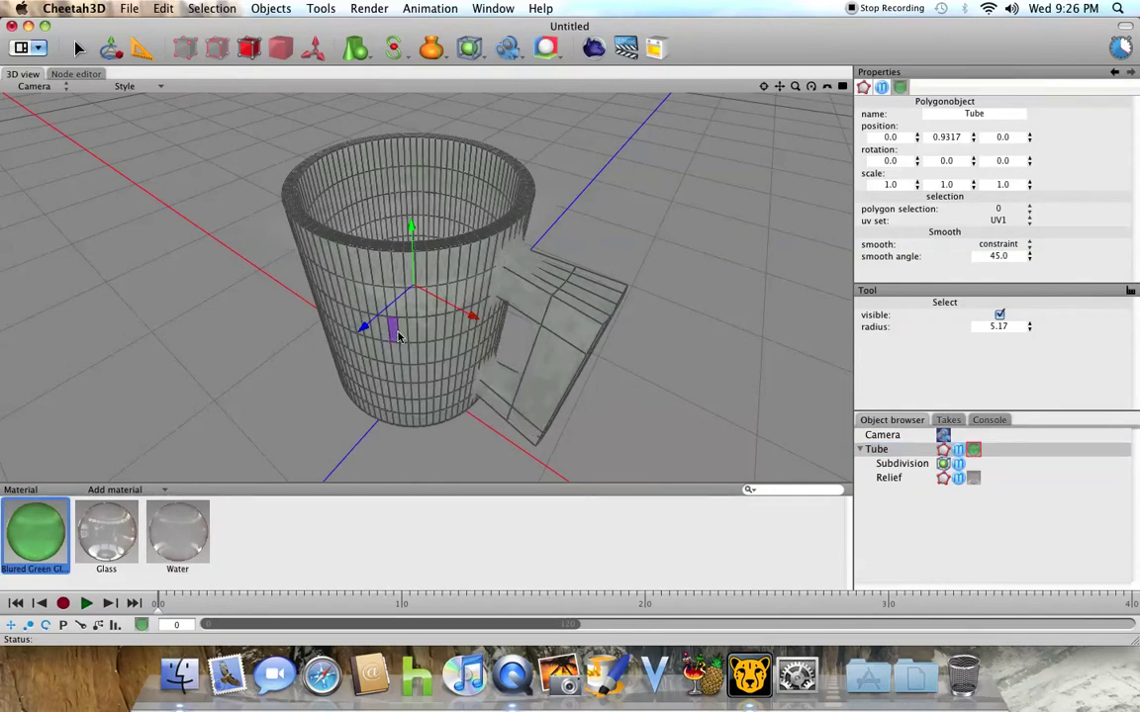
{"action": "left_click", "coordinate": [281, 48]}
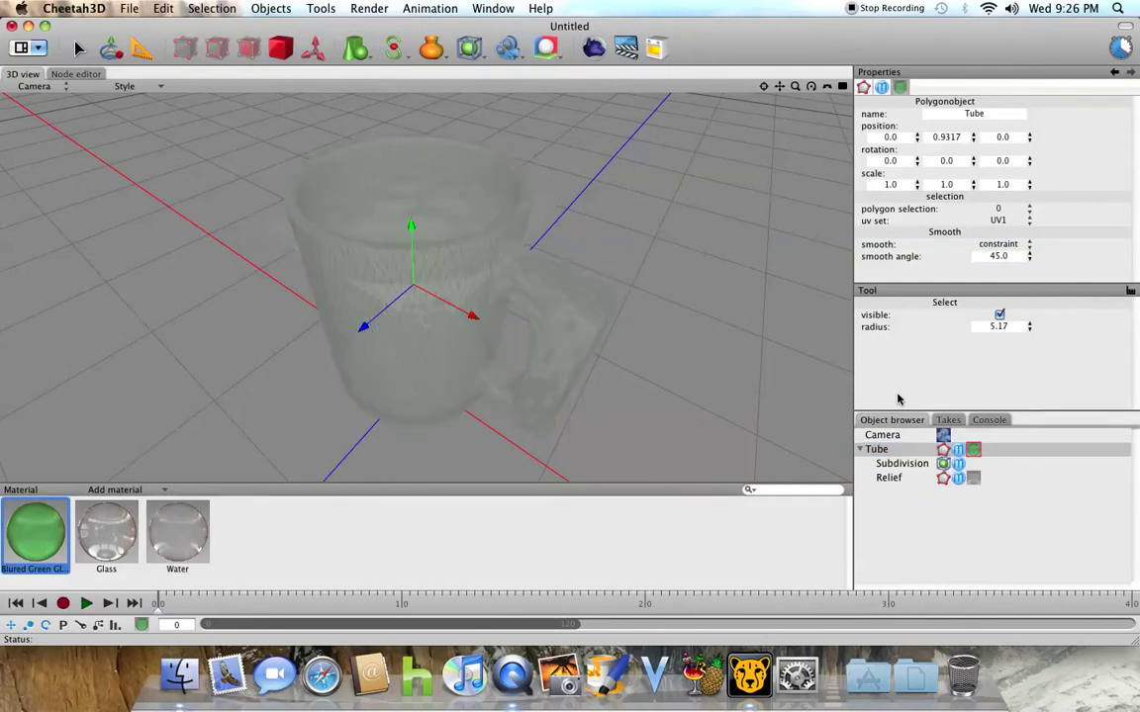
Start a new mug render job, briefly preview the earlier city animation, then return to it.
{"action": "left_click", "coordinate": [594, 50]}
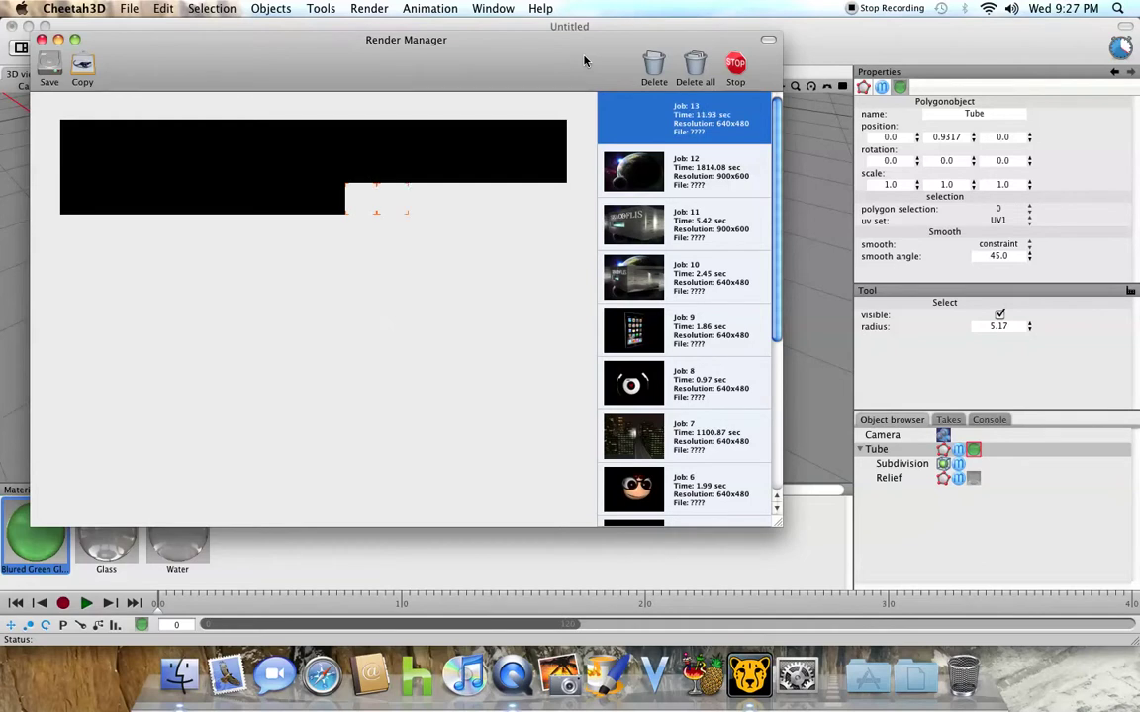
{"action": "left_click", "coordinate": [671, 435]}
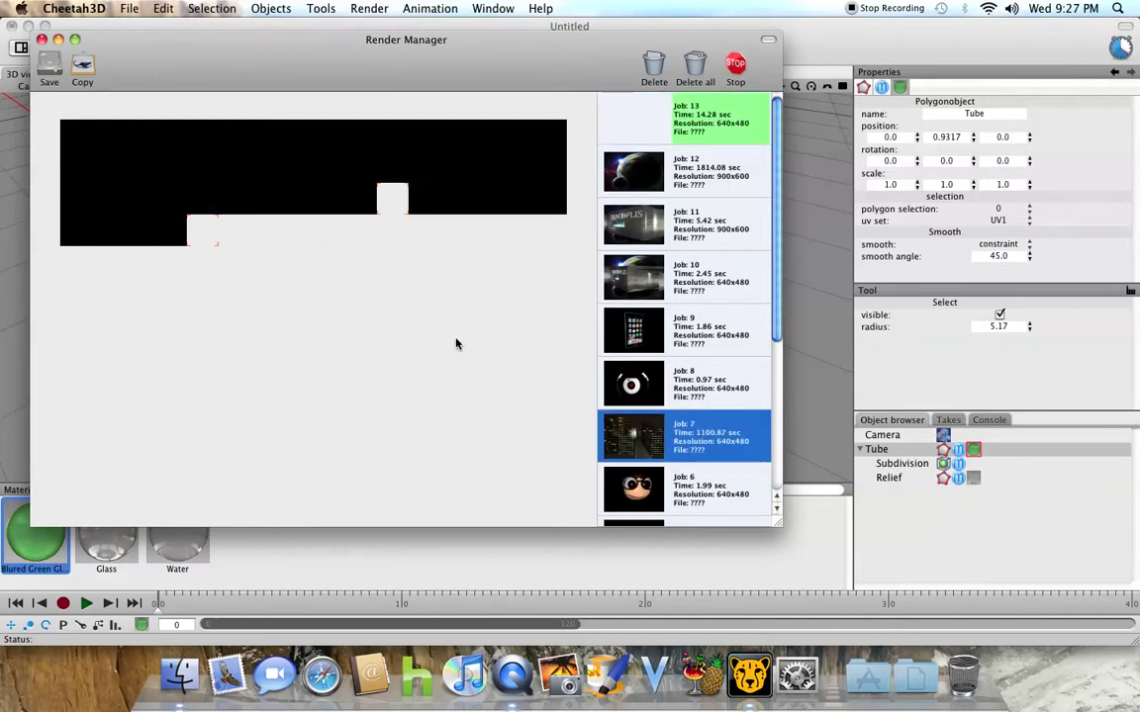
{"action": "left_click", "coordinate": [68, 497]}
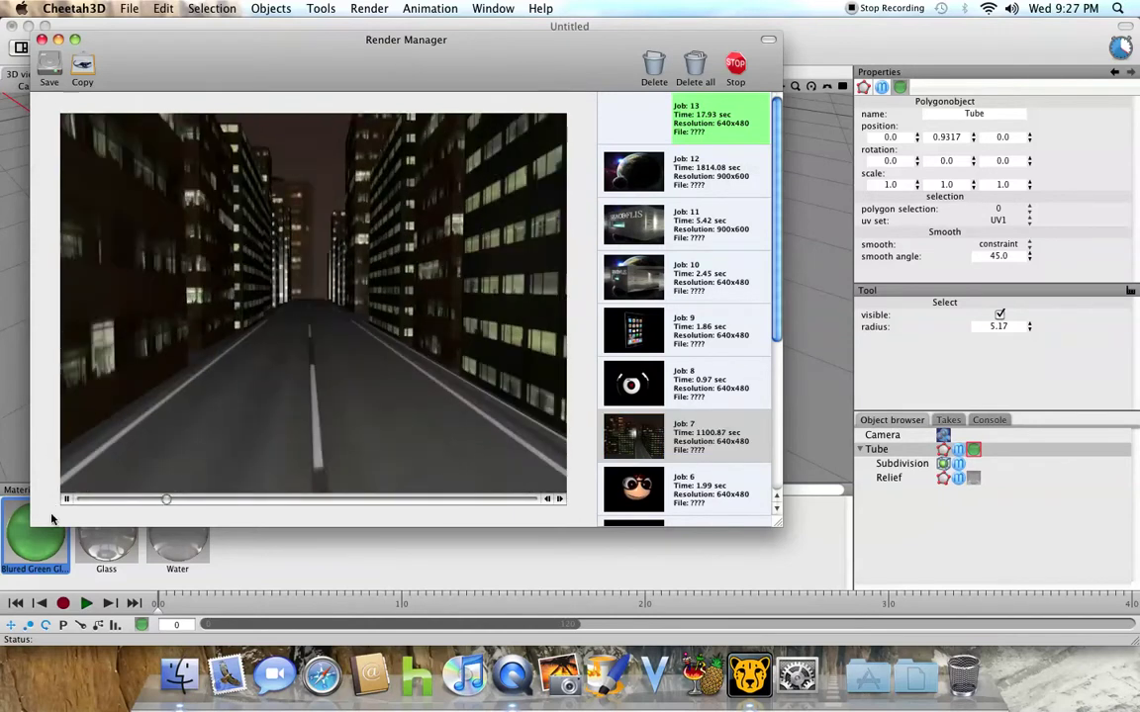
{"action": "left_click", "coordinate": [68, 498]}
{"action": "left_click", "coordinate": [646, 120]}
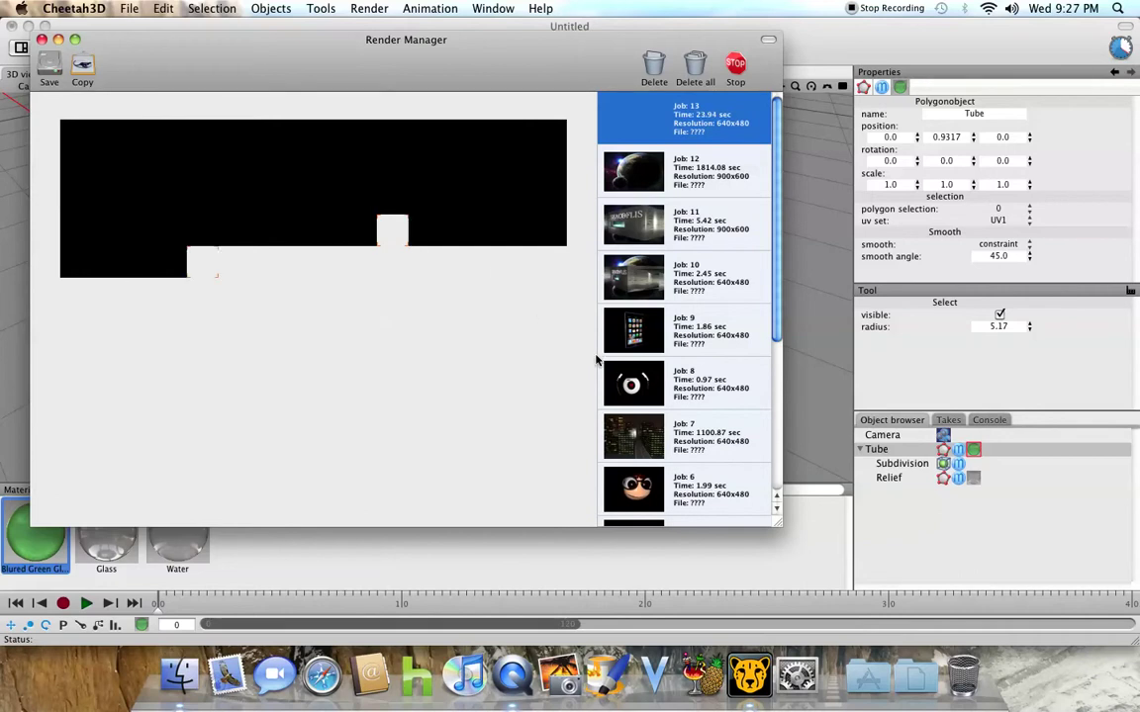
Compare the earlier mug renders: Job 1's green mug and Job 2's clear mug.
{"action": "scroll", "coordinate": [597, 359], "scroll_direction": "down", "scroll_amount": 3}
{"action": "scroll", "coordinate": [598, 357], "scroll_direction": "down", "scroll_amount": 3}
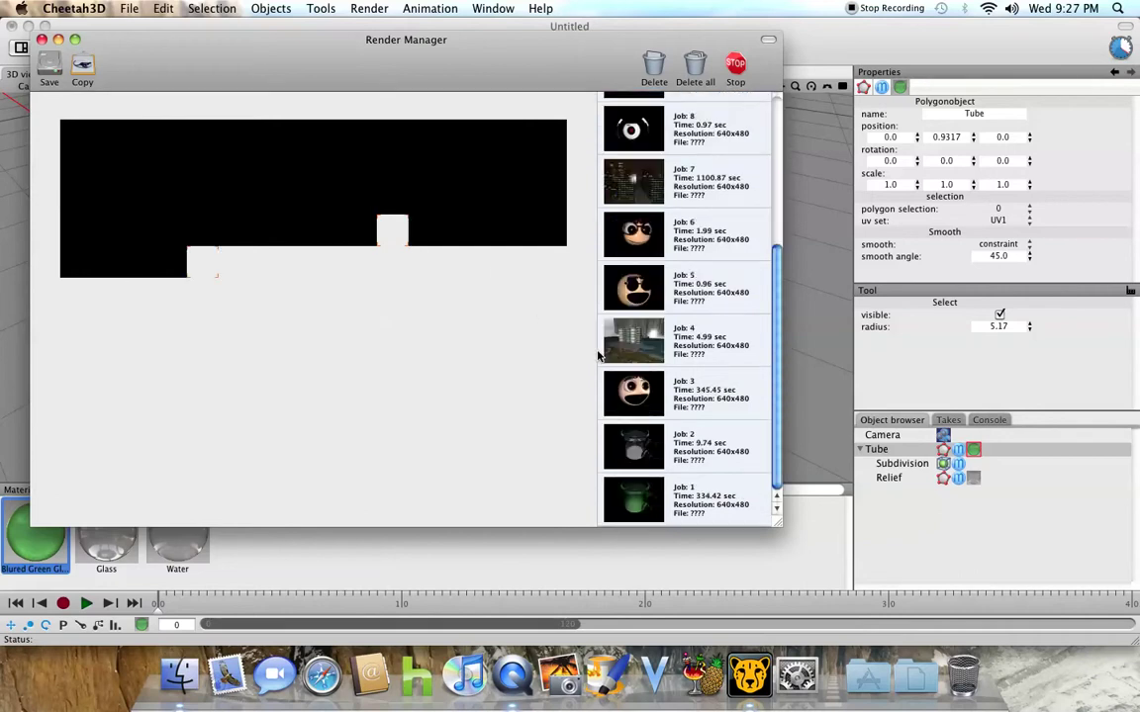
{"action": "left_click", "coordinate": [626, 436]}
{"action": "left_click", "coordinate": [633, 499]}
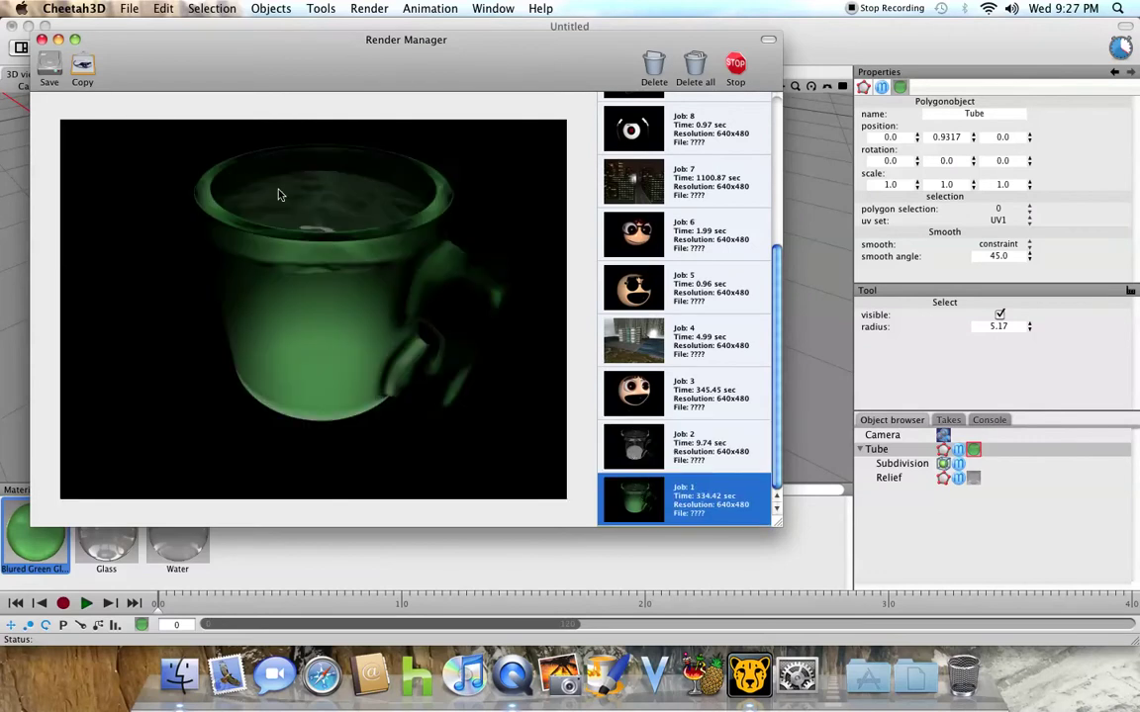
{"action": "left_click", "coordinate": [638, 443]}
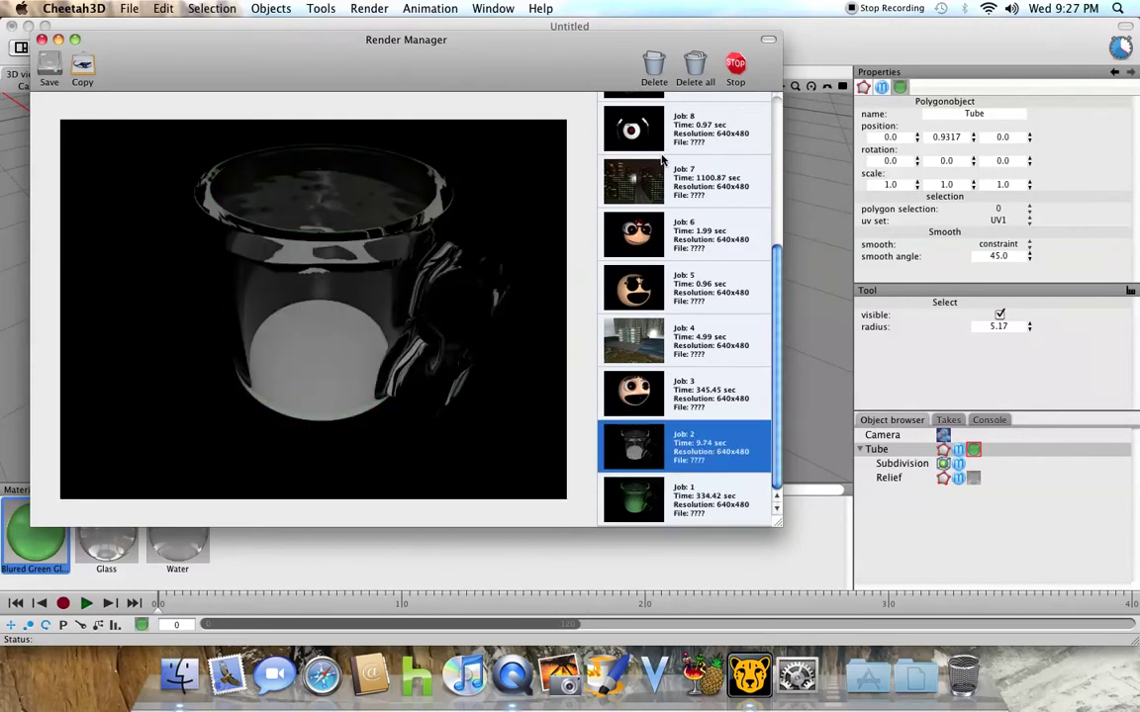